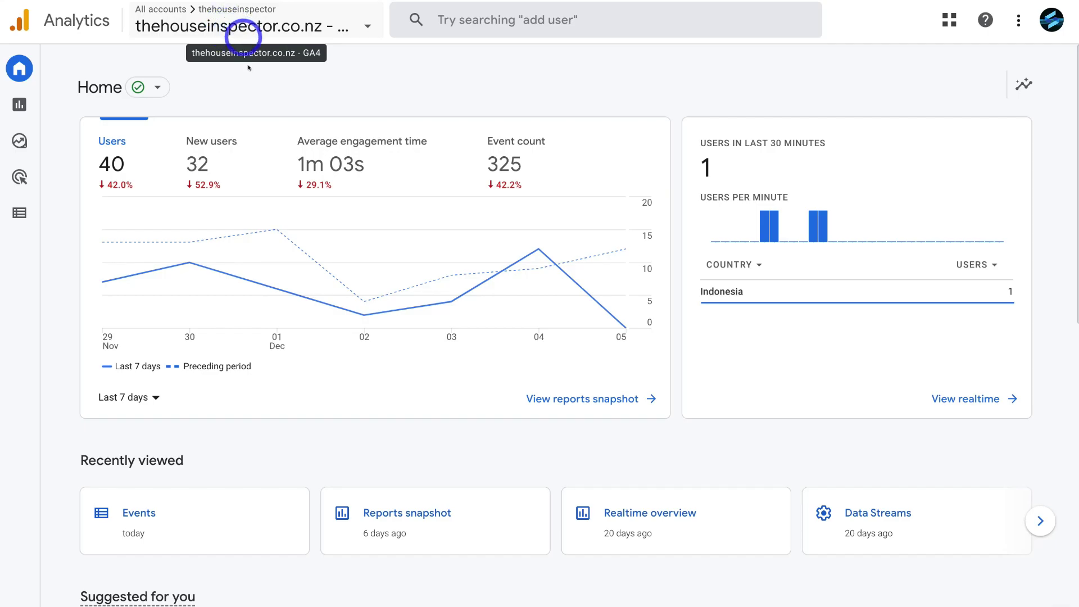
Open the Configure Events page to list existing events such as page_view and form_submit
{"action": "mouse_move", "coordinate": [23, 180]}
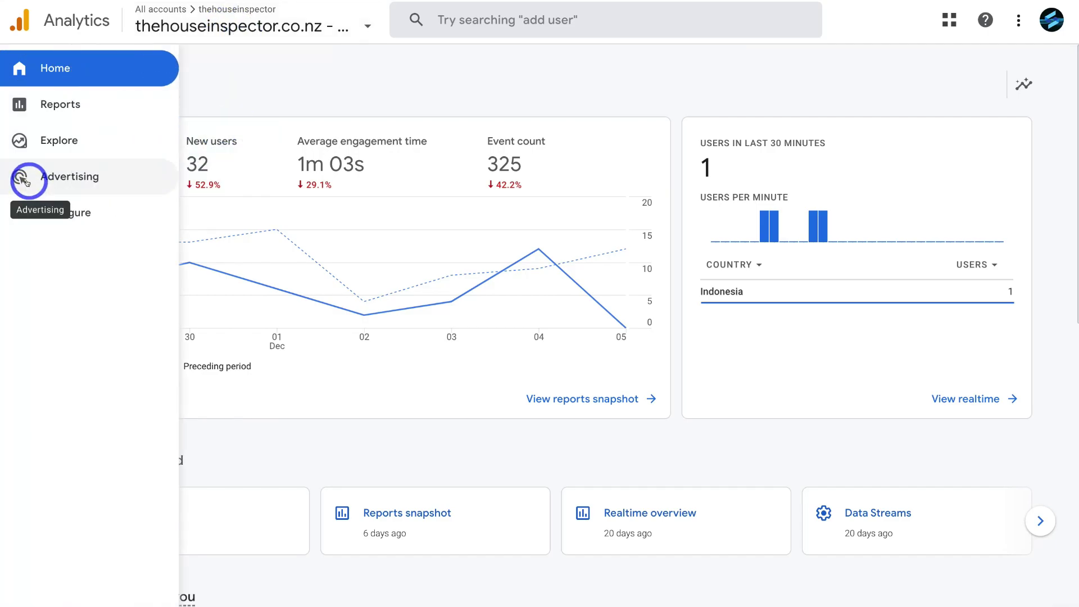
{"action": "left_click", "coordinate": [111, 211]}
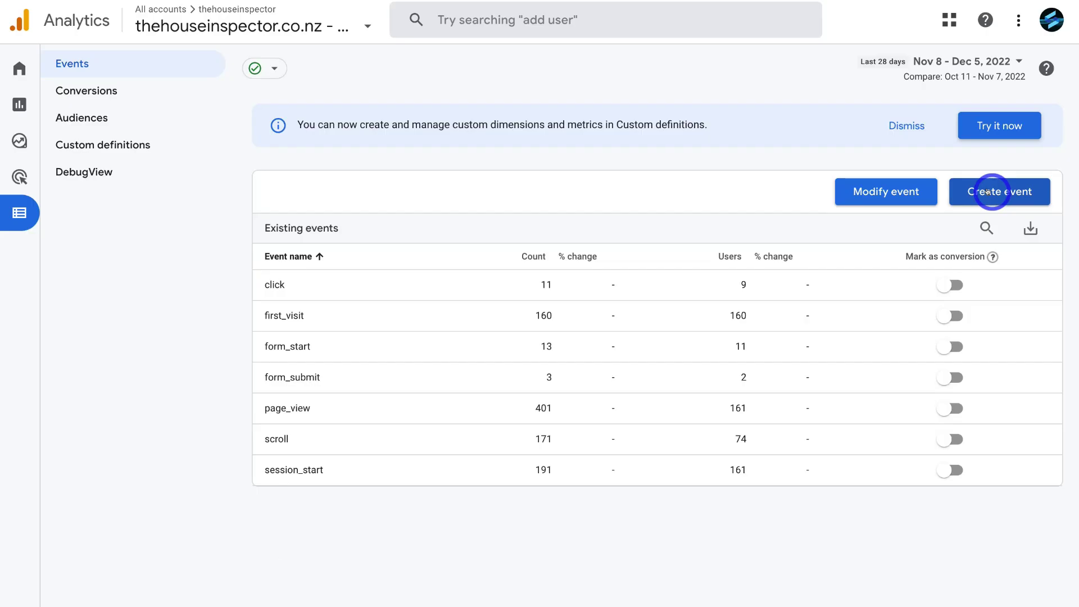
Create a new custom event and name it generate_lead from the suggestions
{"action": "left_click", "coordinate": [987, 191]}
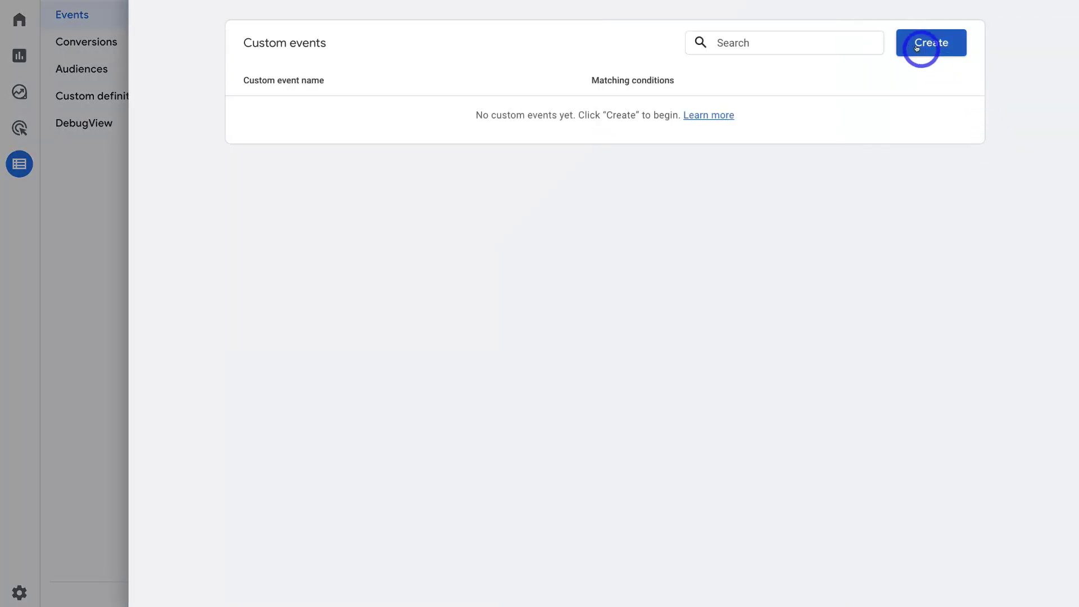
{"action": "left_click", "coordinate": [916, 47]}
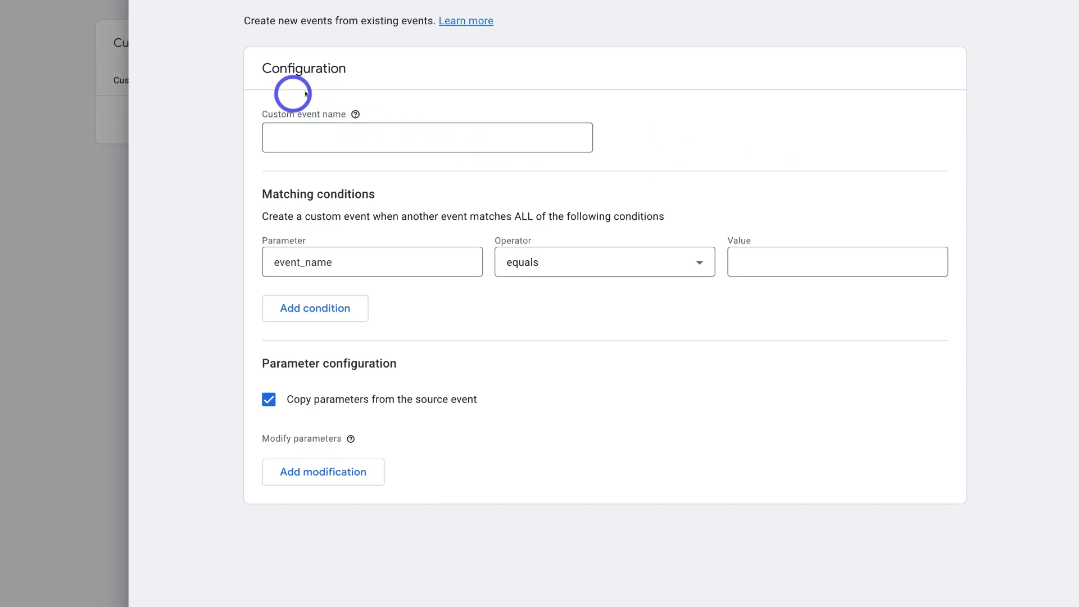
{"action": "left_click", "coordinate": [319, 132]}
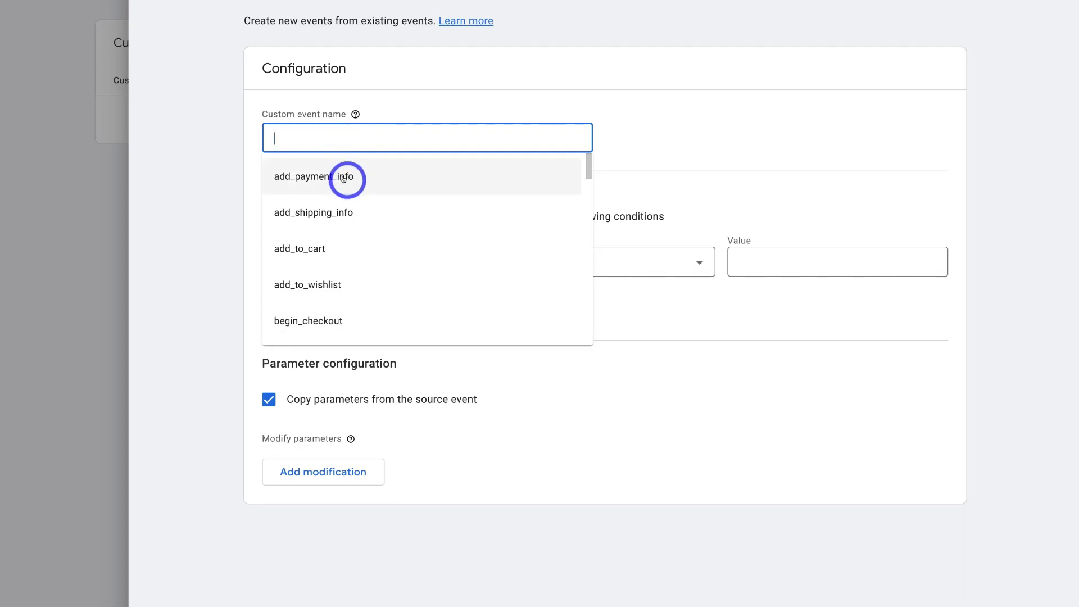
{"action": "scroll", "coordinate": [344, 178], "scroll_direction": "down", "scroll_amount": 1}
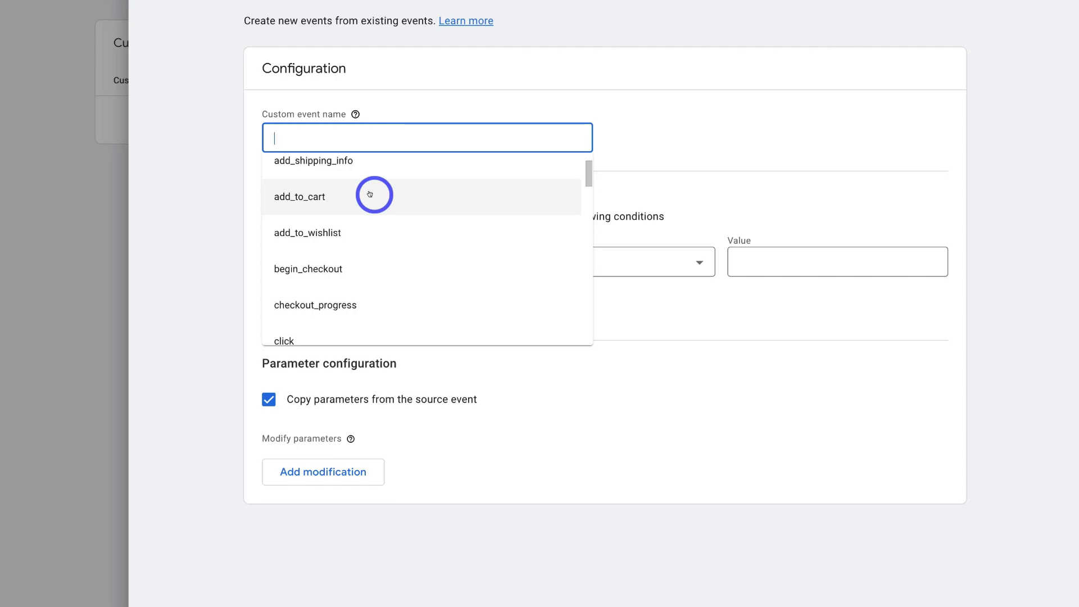
{"action": "scroll", "coordinate": [370, 194], "scroll_direction": "down", "scroll_amount": 4}
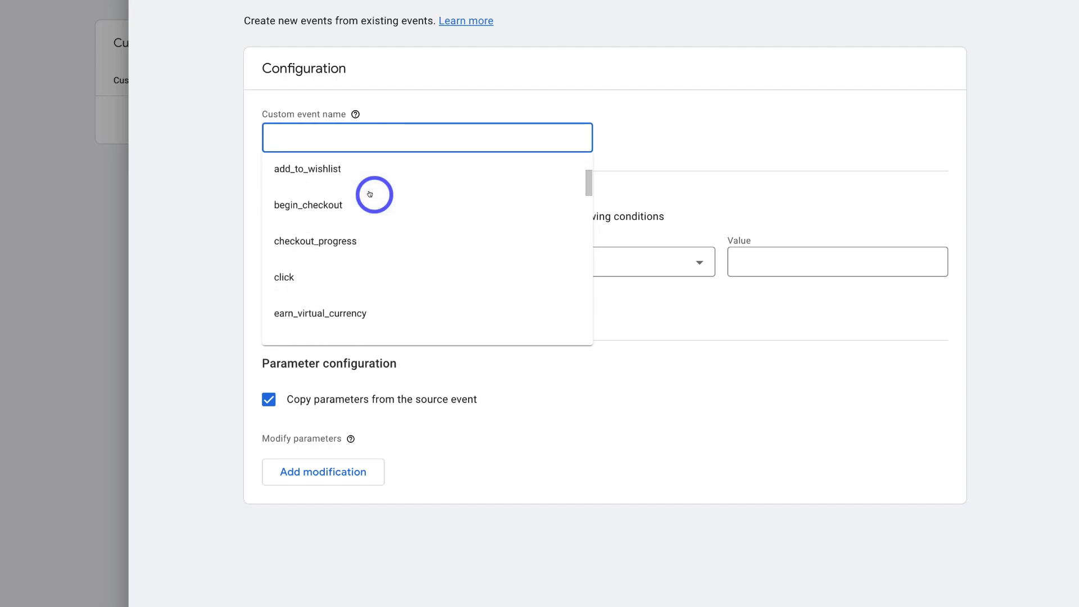
{"action": "scroll", "coordinate": [369, 193], "scroll_direction": "down", "scroll_amount": 1}
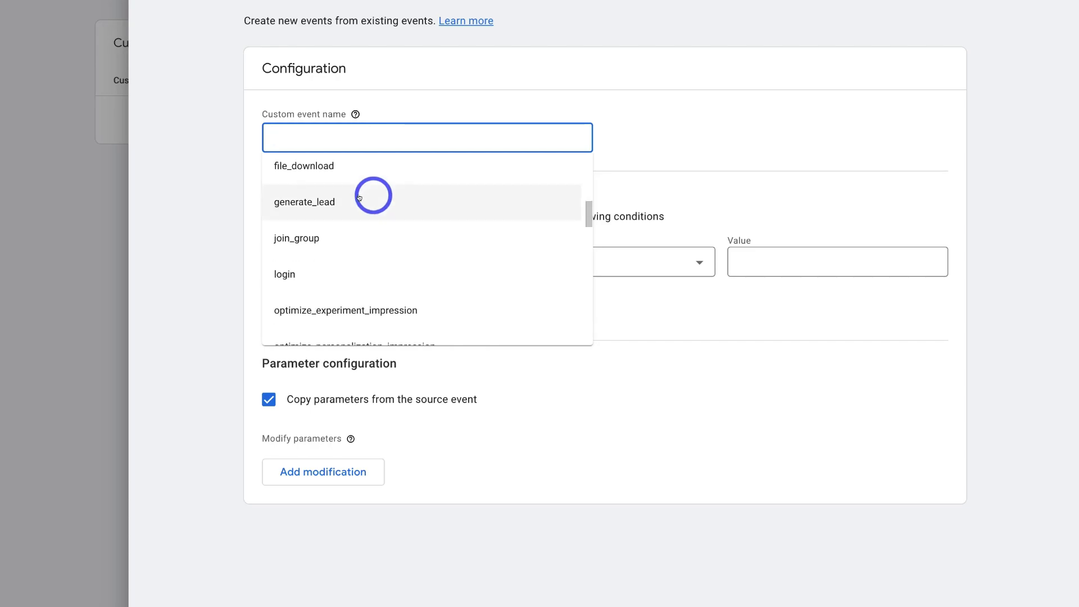
{"action": "left_click", "coordinate": [357, 199]}
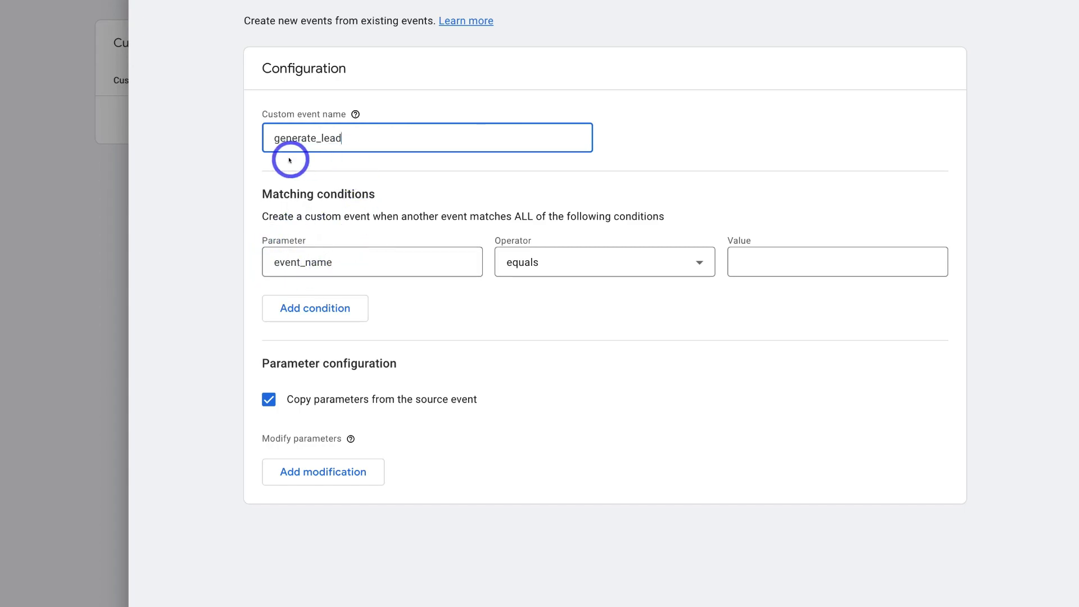
Set the matching condition to event_name equals page_view and add a second condition row
{"action": "left_click", "coordinate": [373, 261]}
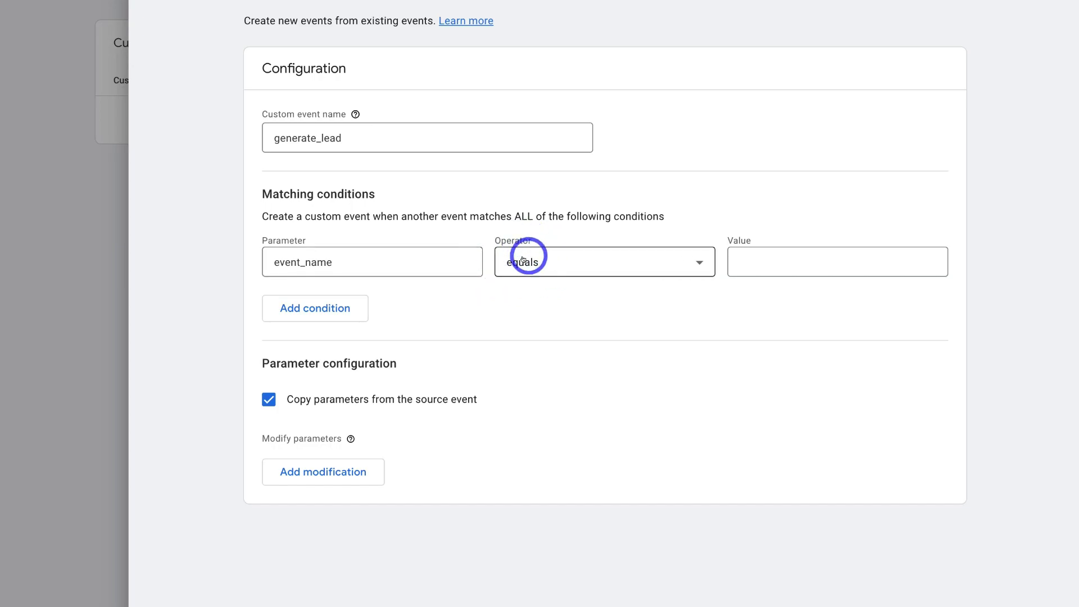
{"action": "left_click", "coordinate": [759, 258]}
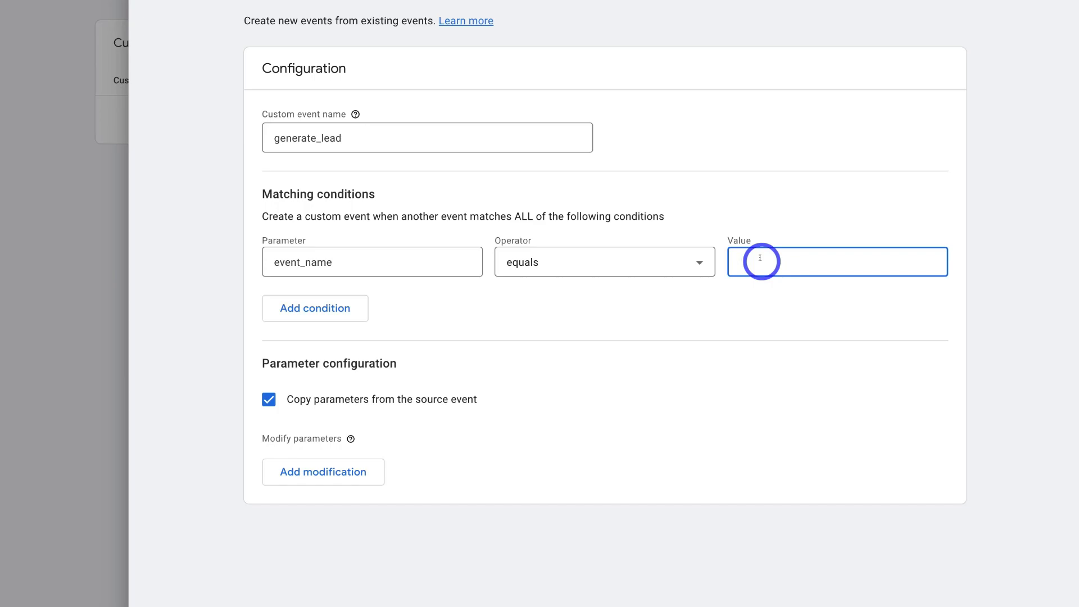
{"action": "type", "text": "page_view"}
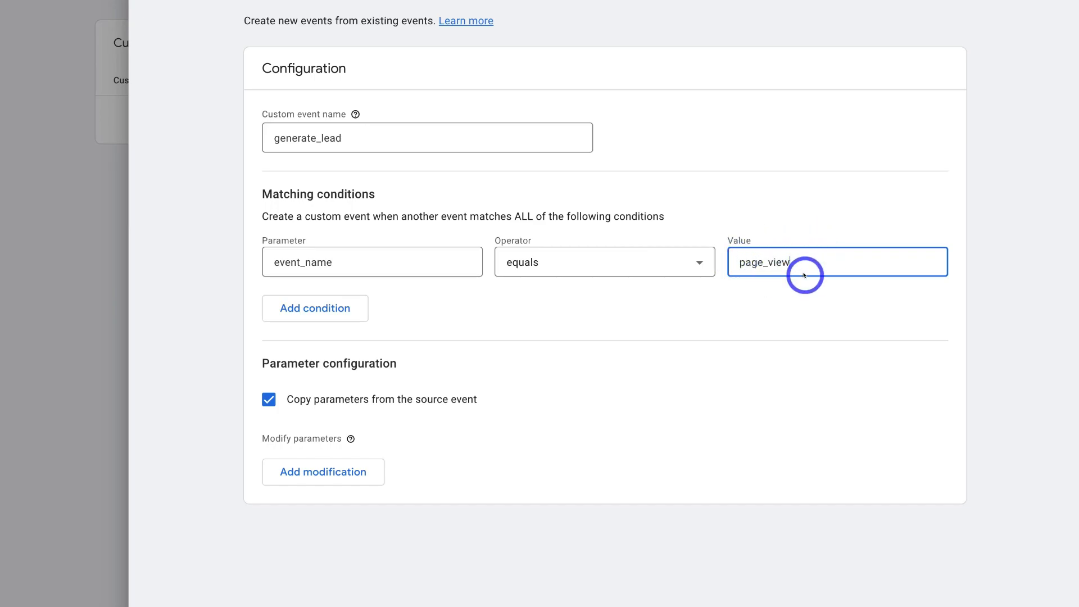
{"action": "left_click", "coordinate": [328, 308]}
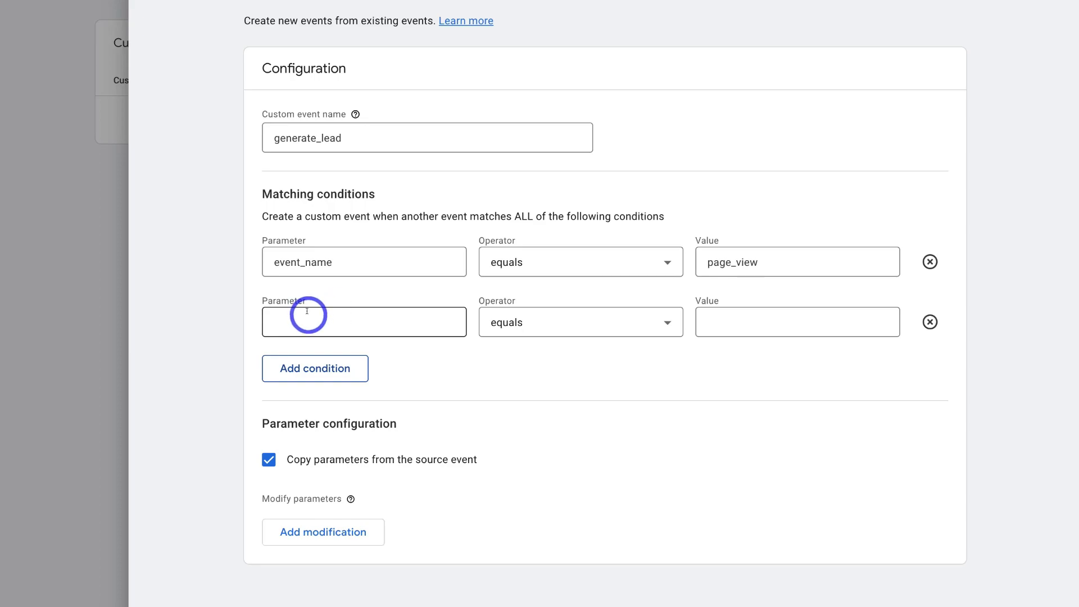
Set the second condition to page_location with the contains operator
{"action": "left_click", "coordinate": [288, 321]}
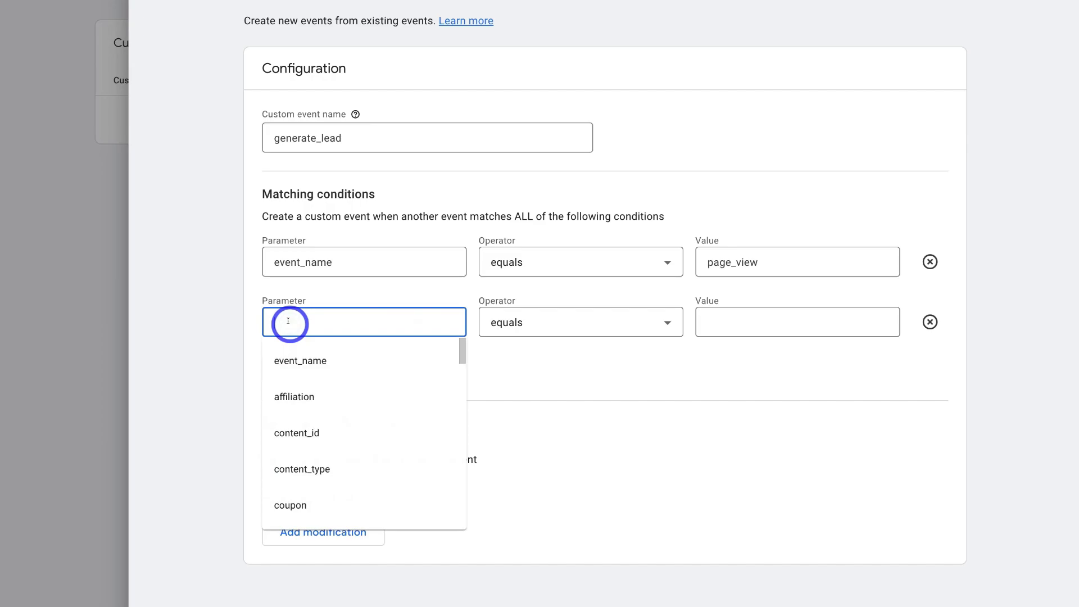
{"action": "type", "text": "page"}
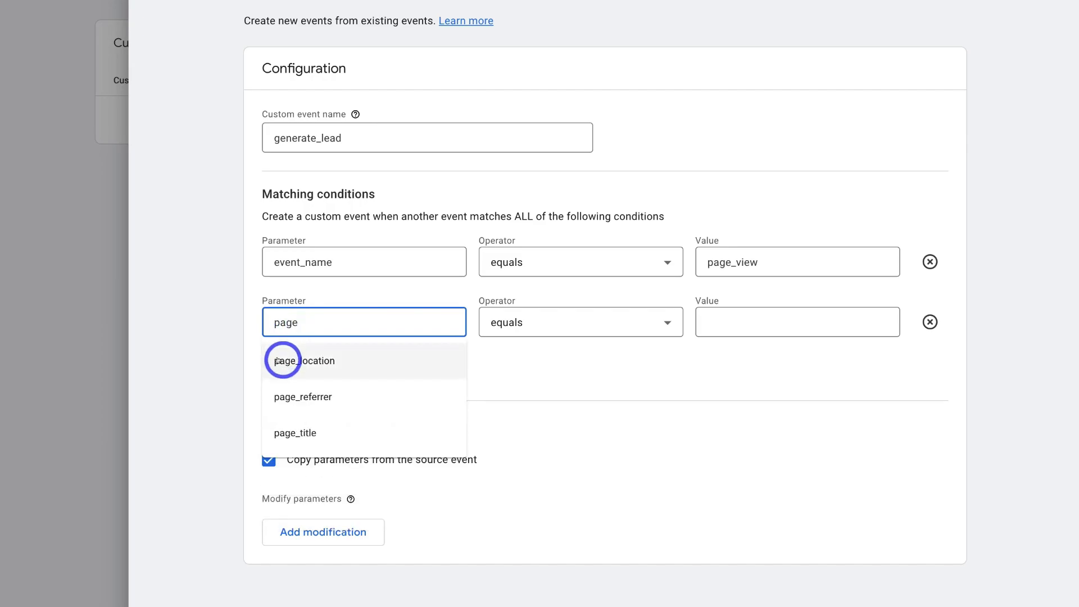
{"action": "left_click", "coordinate": [341, 361]}
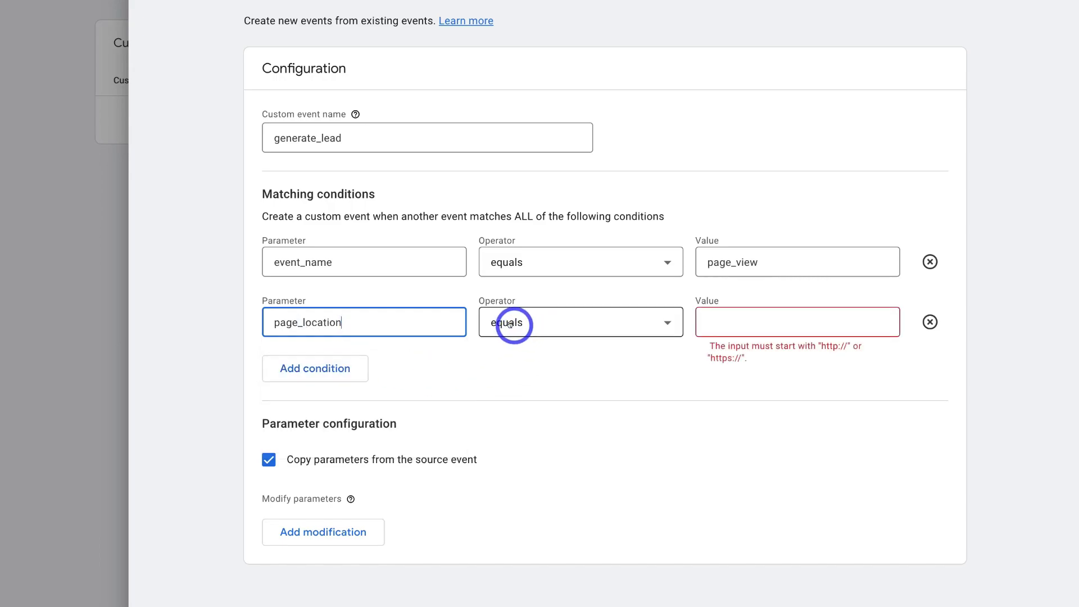
{"action": "left_click", "coordinate": [663, 324]}
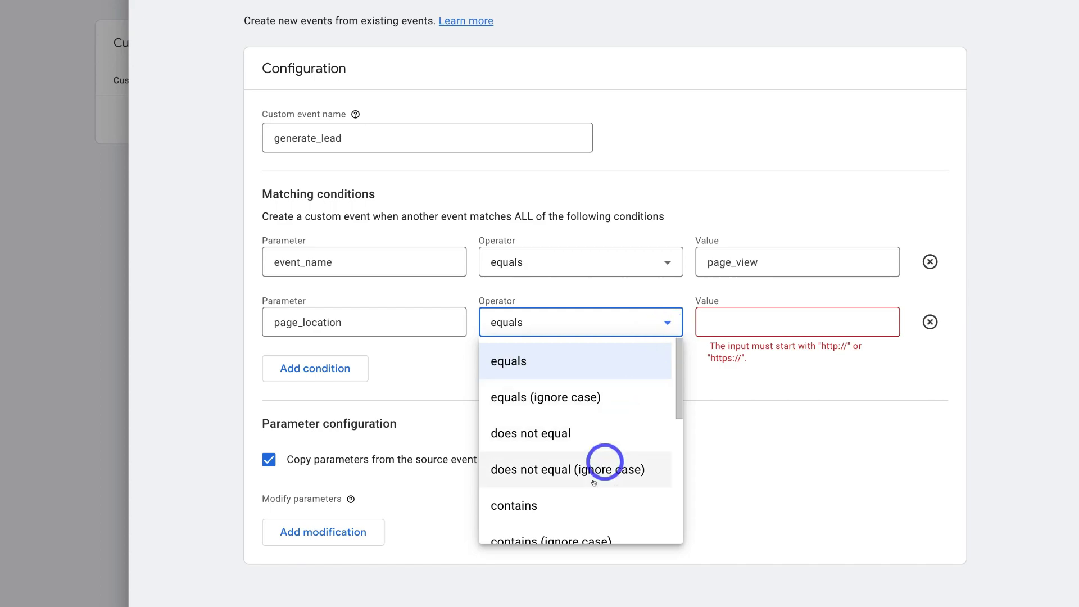
{"action": "left_click", "coordinate": [584, 504]}
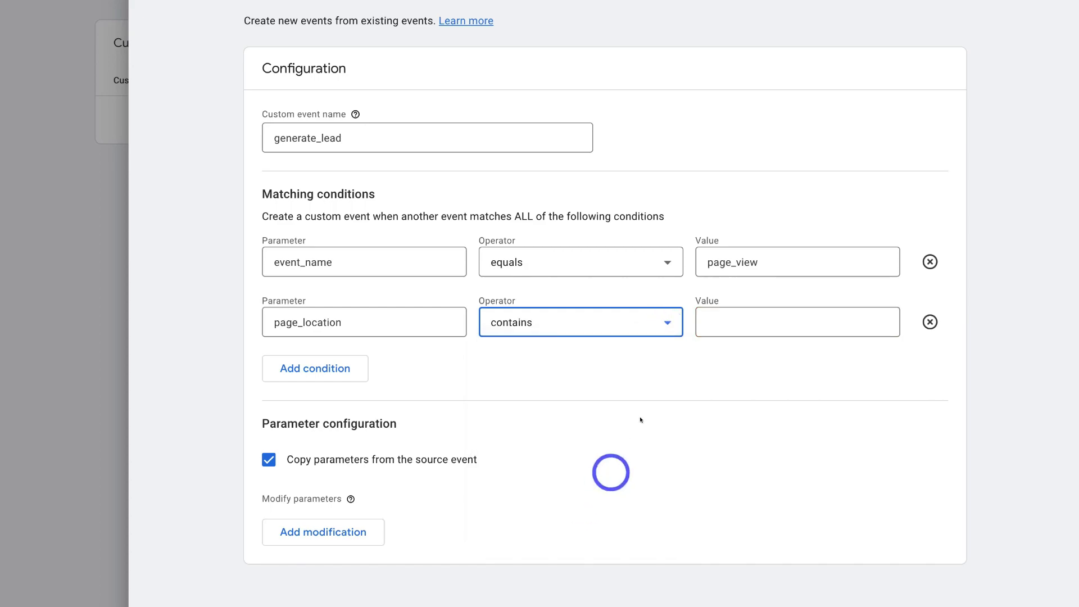
{"action": "left_click", "coordinate": [711, 321]}
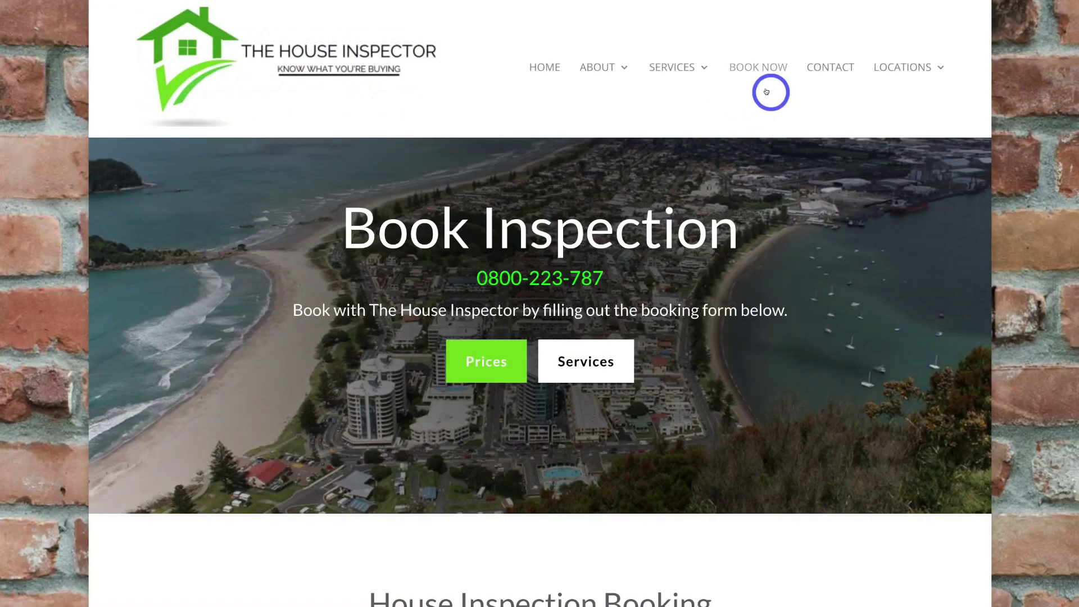
Select the thank-you part of the booking confirmation page's URL
{"action": "scroll", "coordinate": [785, 192], "scroll_direction": "down", "scroll_amount": 5}
{"action": "scroll", "coordinate": [785, 191], "scroll_direction": "down", "scroll_amount": 4}
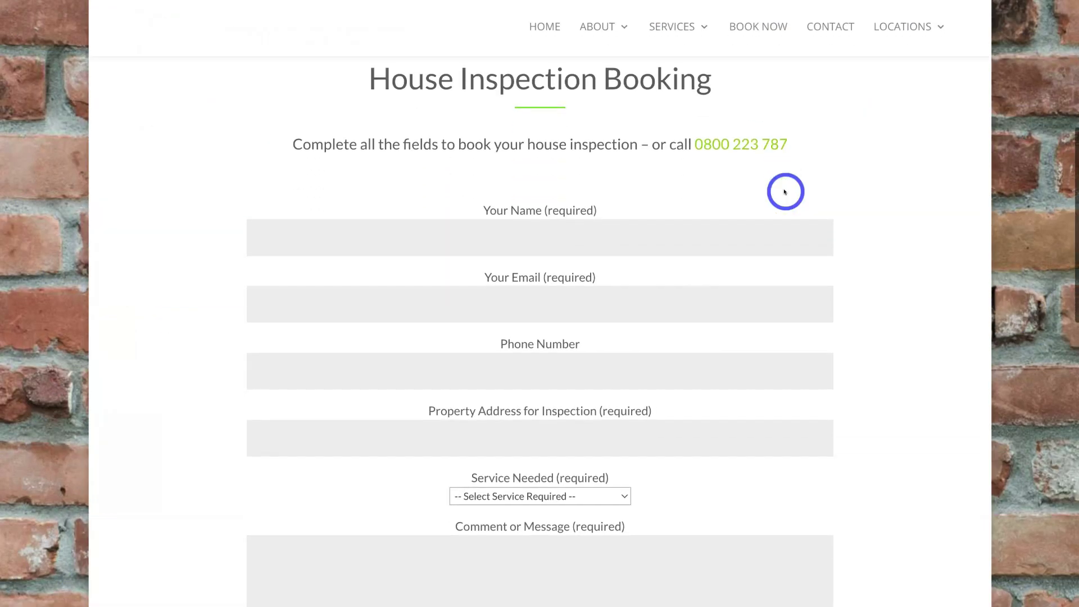
{"action": "scroll", "coordinate": [726, 275], "scroll_direction": "down", "scroll_amount": 1}
{"action": "scroll", "coordinate": [725, 277], "scroll_direction": "down", "scroll_amount": 7}
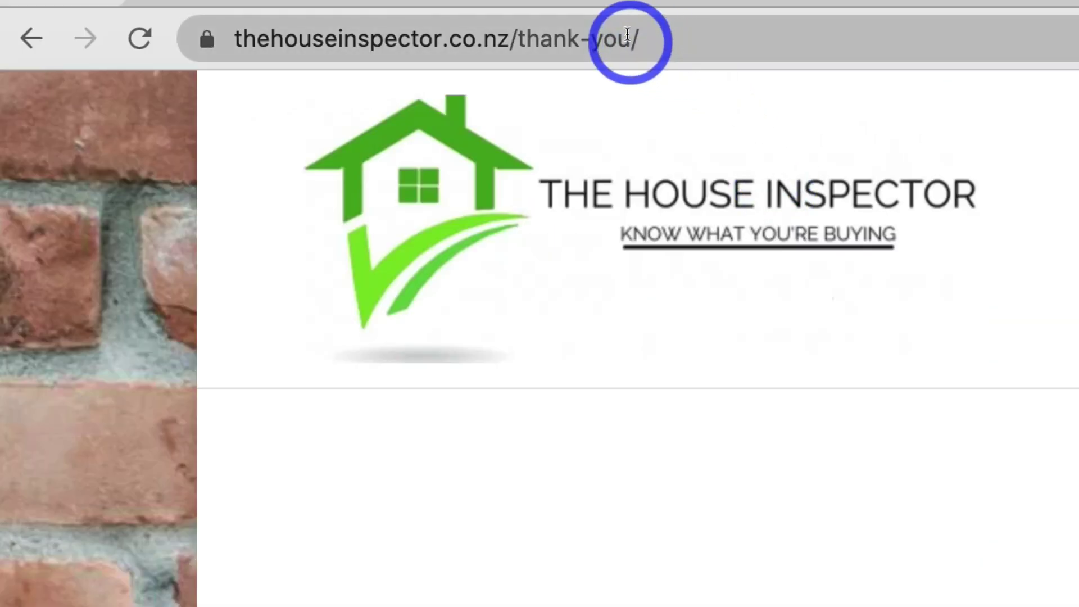
{"action": "left_click_drag", "start_coordinate": [640, 35], "coordinate": [522, 35]}
{"action": "key", "text": "ctrl+c"}
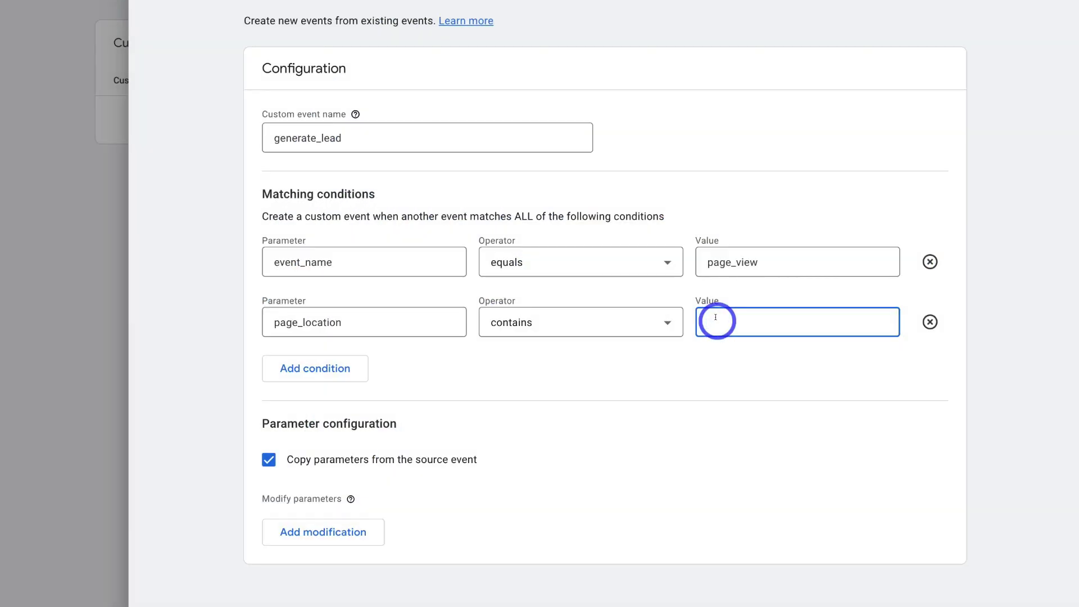
Match page_location containing thank-you and modify the value parameter to 549
{"action": "right_click", "coordinate": [720, 320]}
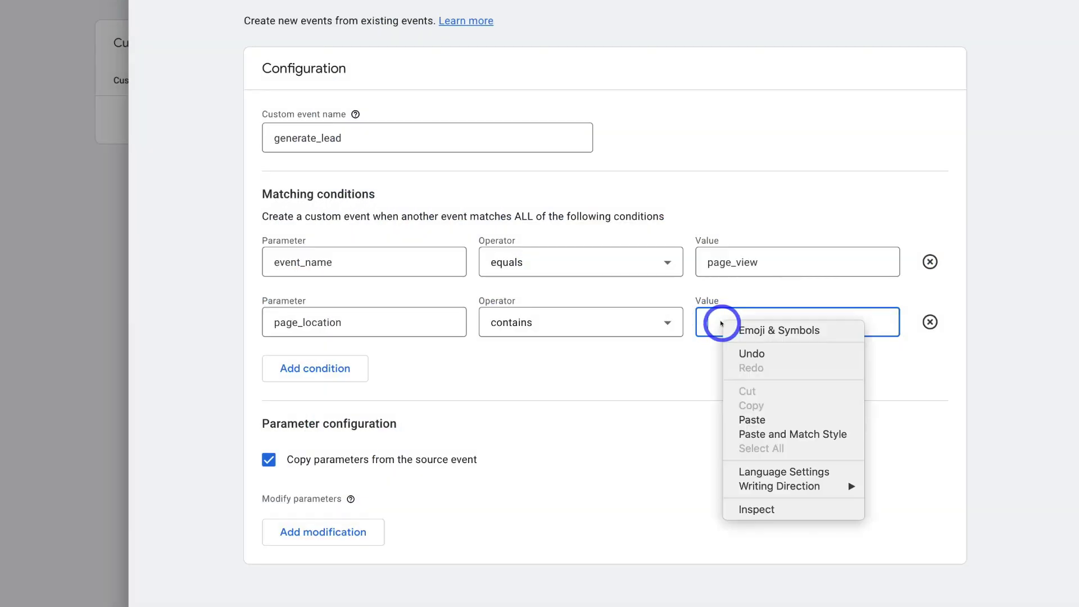
{"action": "left_click", "coordinate": [762, 420]}
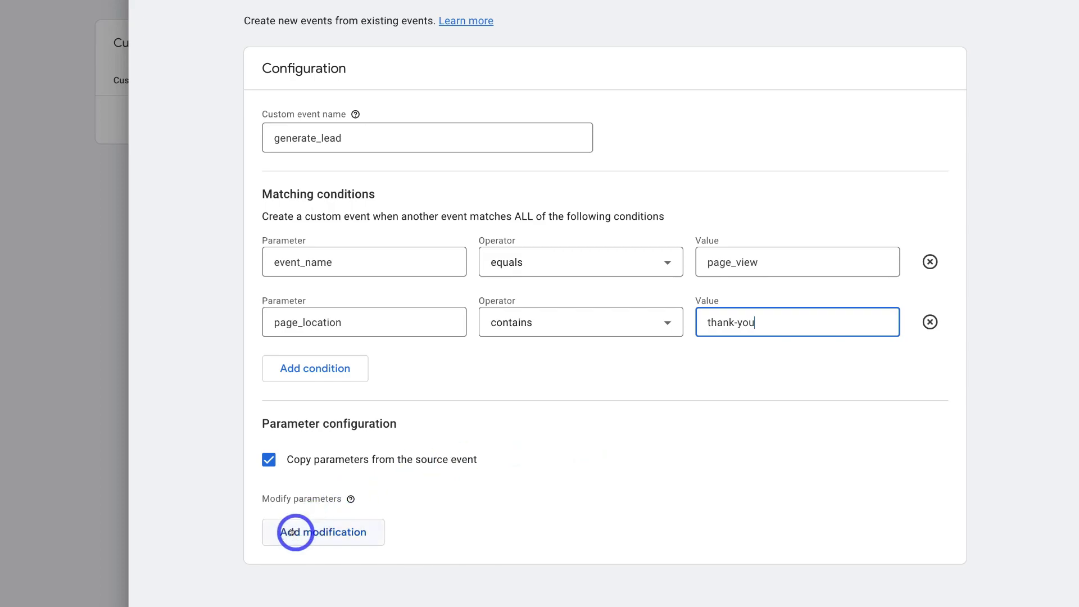
{"action": "left_click", "coordinate": [328, 532]}
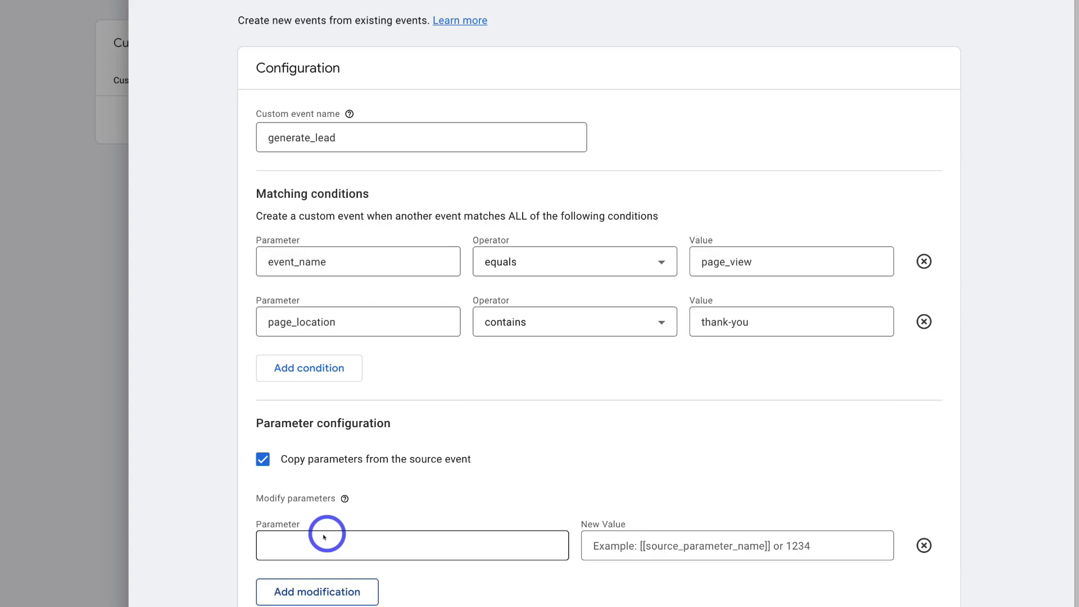
{"action": "left_click", "coordinate": [314, 545]}
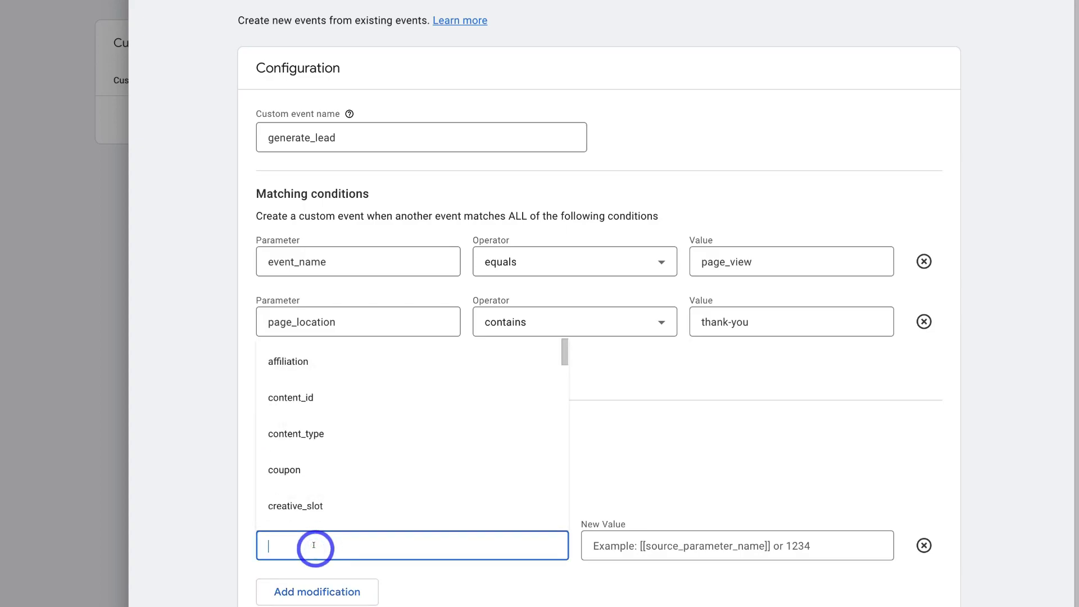
{"action": "type", "text": "va"}
{"action": "left_click", "coordinate": [313, 506]}
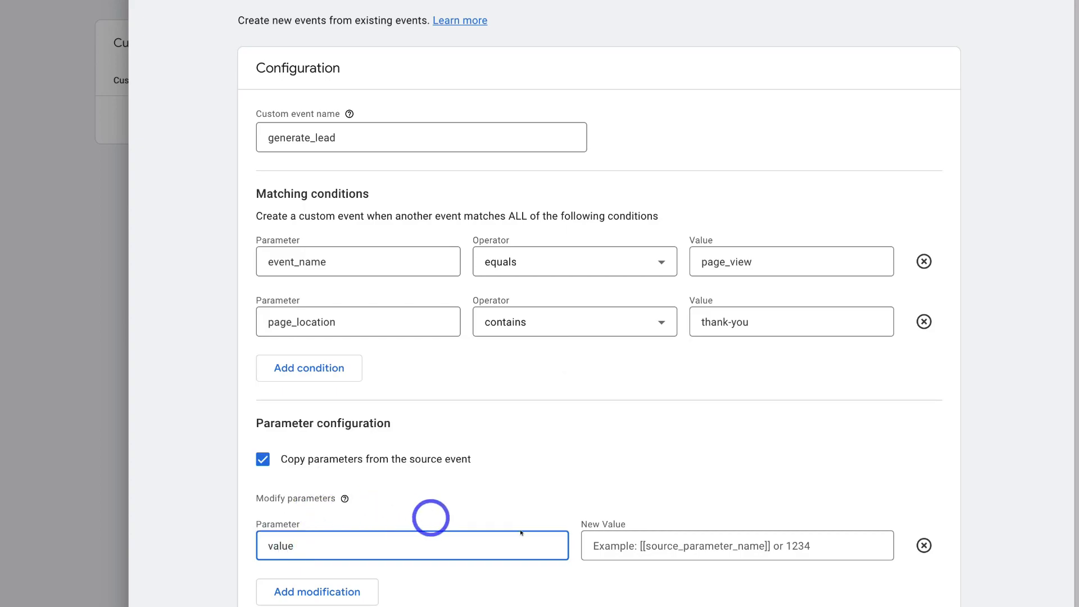
{"action": "left_click", "coordinate": [617, 543]}
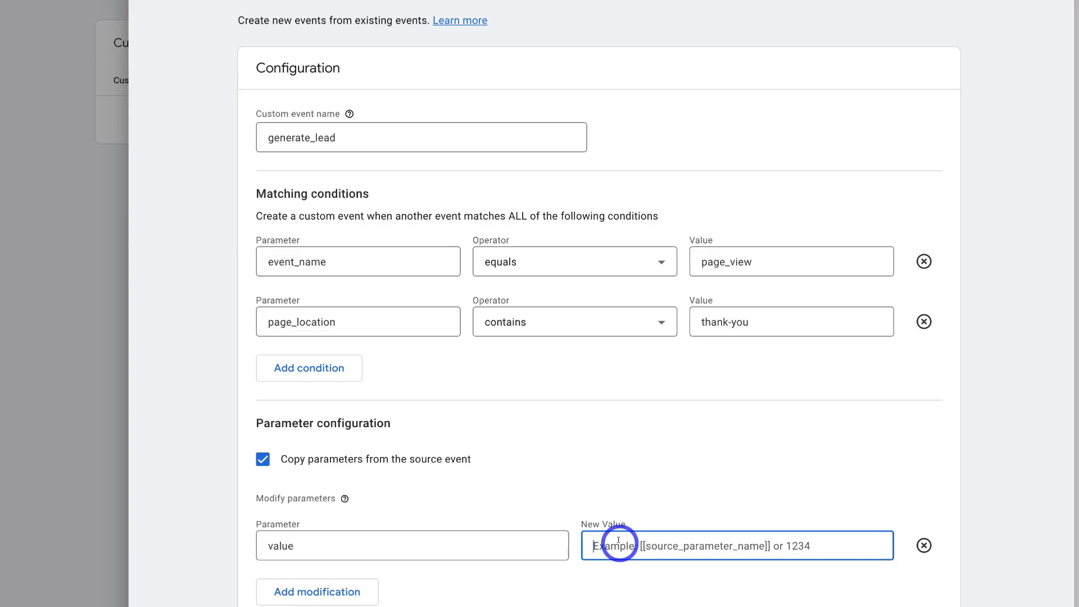
{"action": "type", "text": "549"}
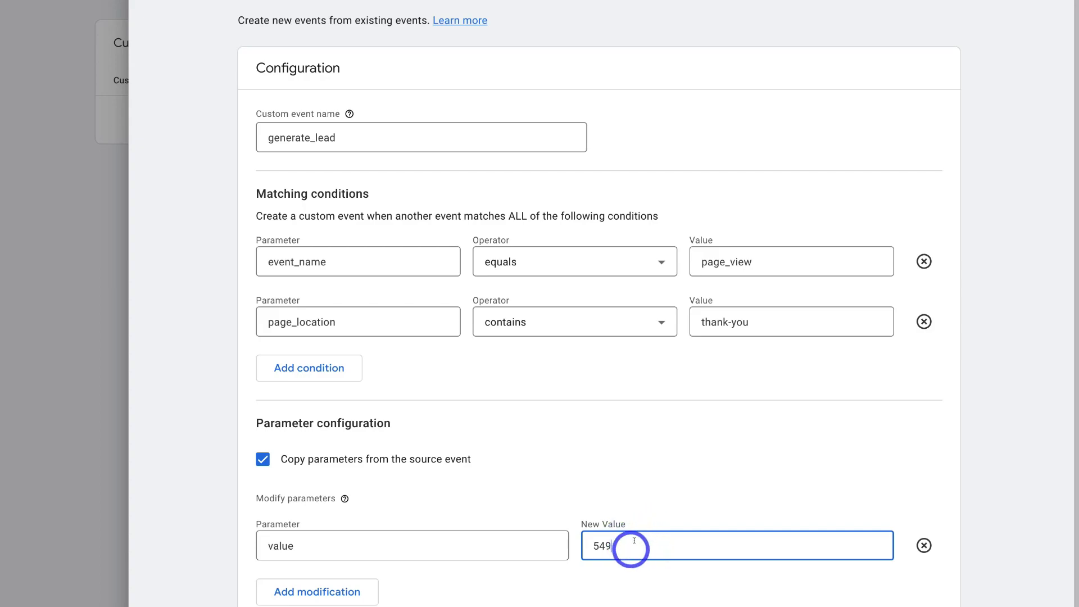
Add a second modification setting the currency parameter to NZD
{"action": "left_click", "coordinate": [337, 592]}
{"action": "scroll", "coordinate": [338, 587], "scroll_direction": "down", "scroll_amount": 1}
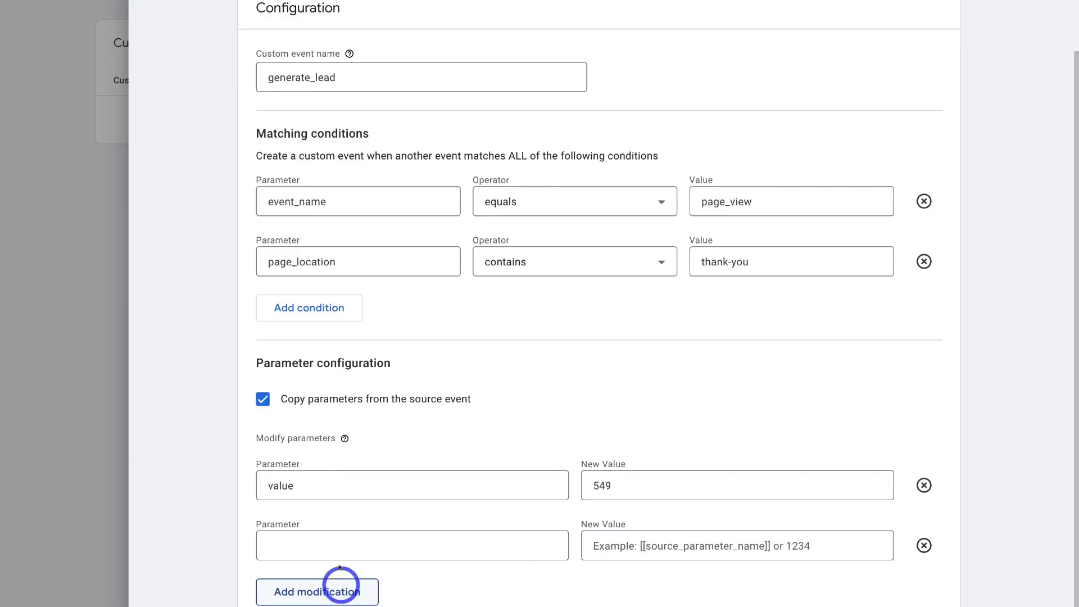
{"action": "left_click", "coordinate": [332, 540]}
{"action": "type", "text": "cur"}
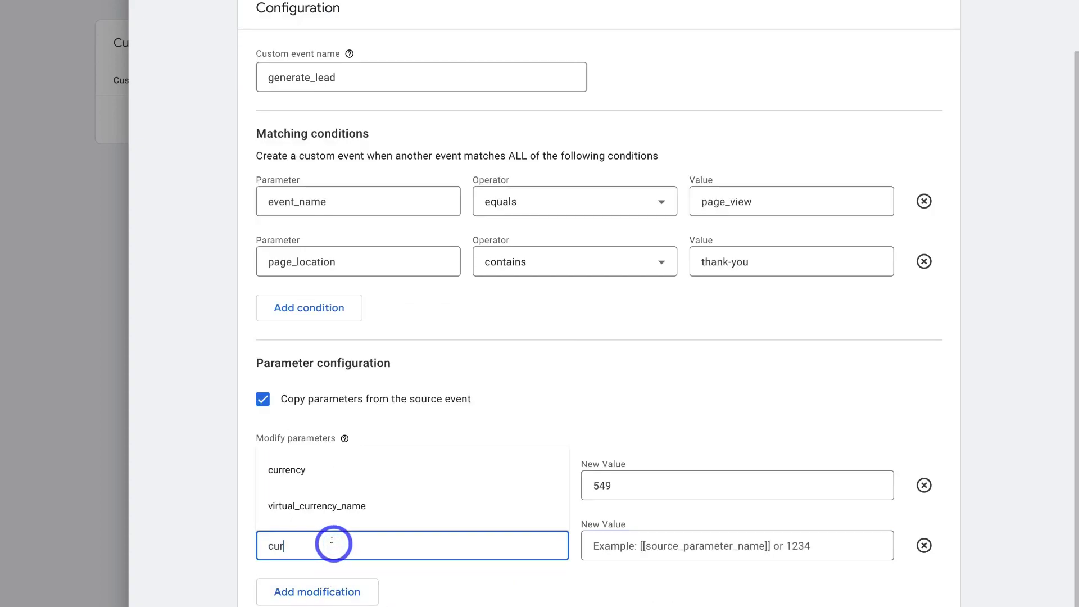
{"action": "left_click", "coordinate": [325, 478]}
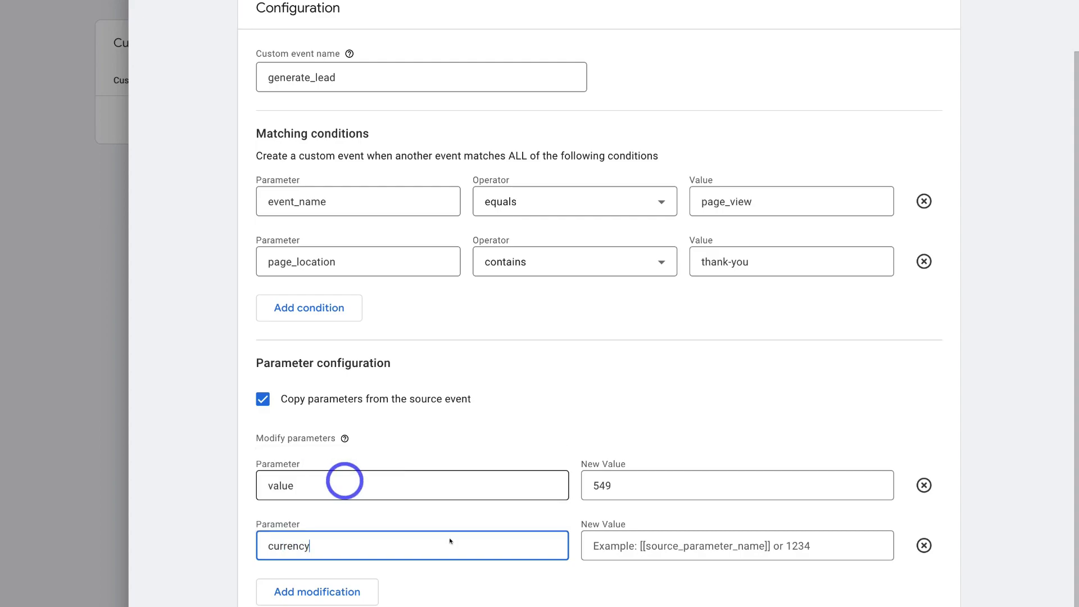
{"action": "left_click", "coordinate": [617, 547]}
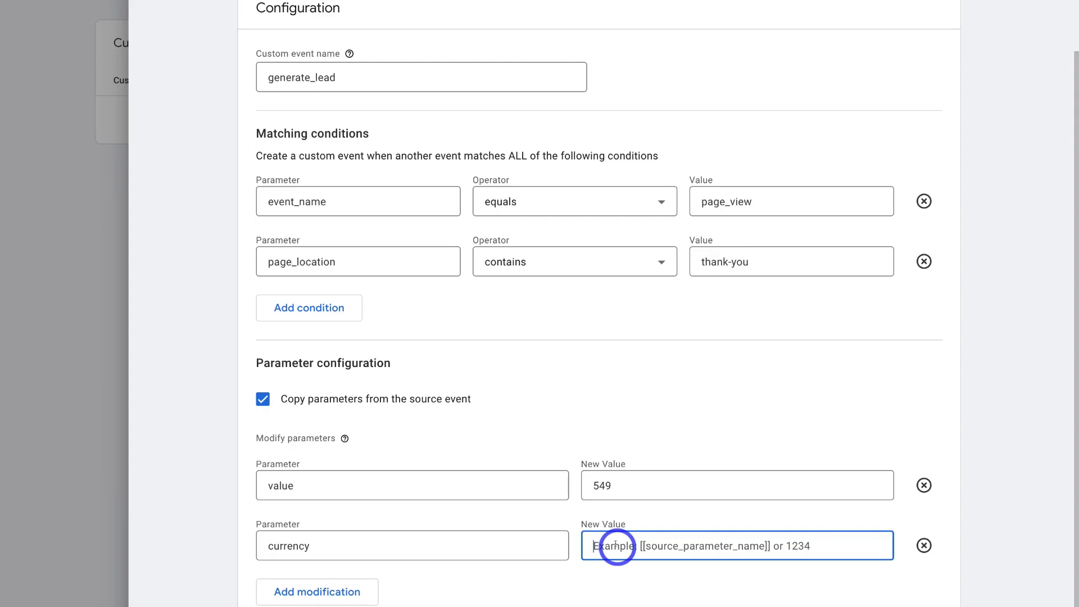
{"action": "type", "text": "NZD"}
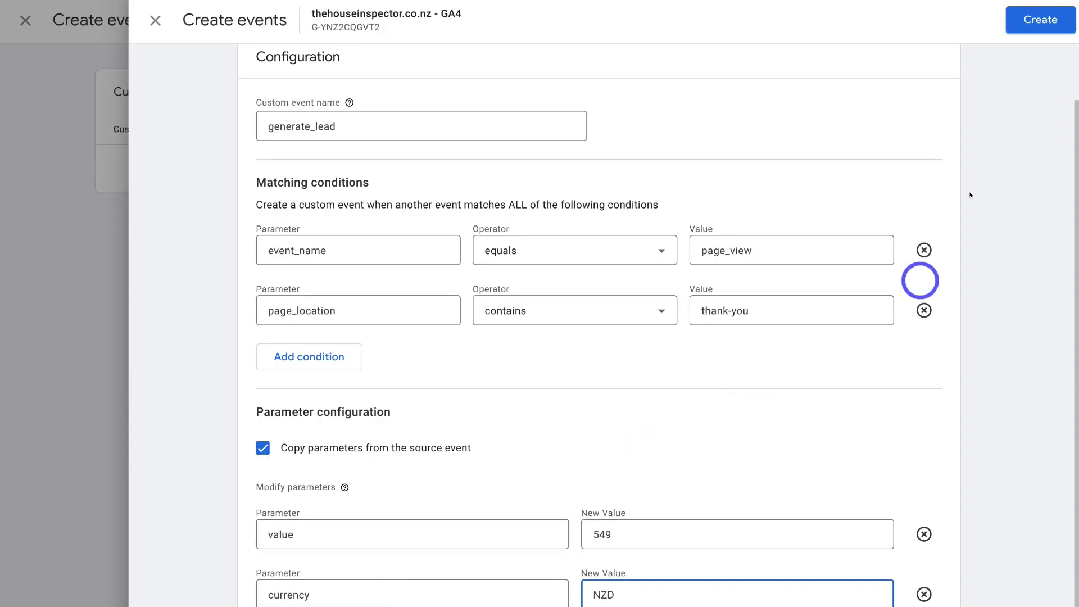
Save the generate_lead custom event and go to the Conversions list
{"action": "left_click", "coordinate": [1036, 20]}
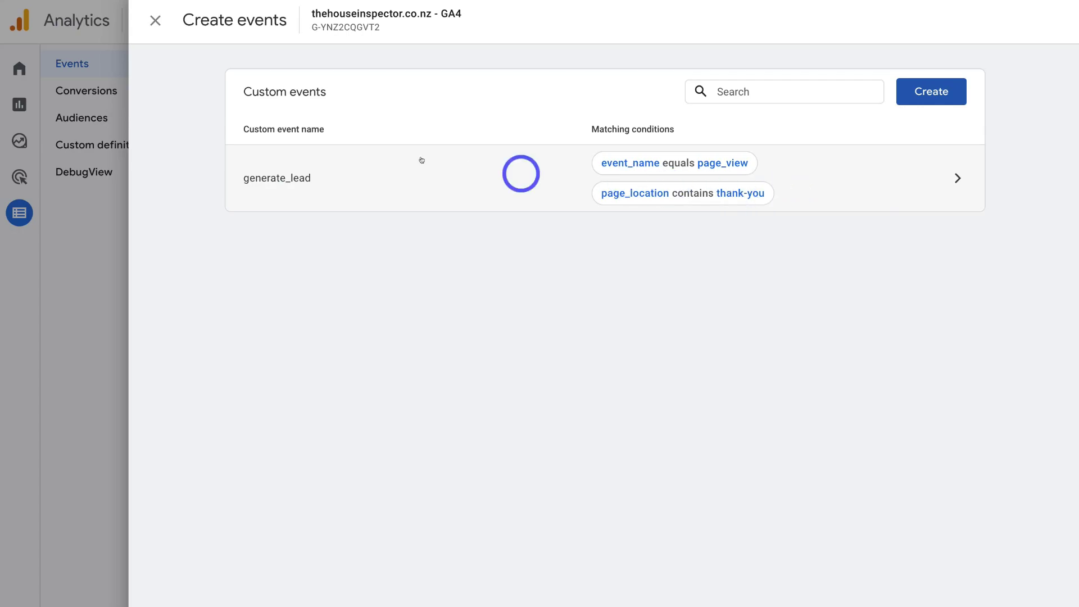
{"action": "left_click", "coordinate": [154, 21]}
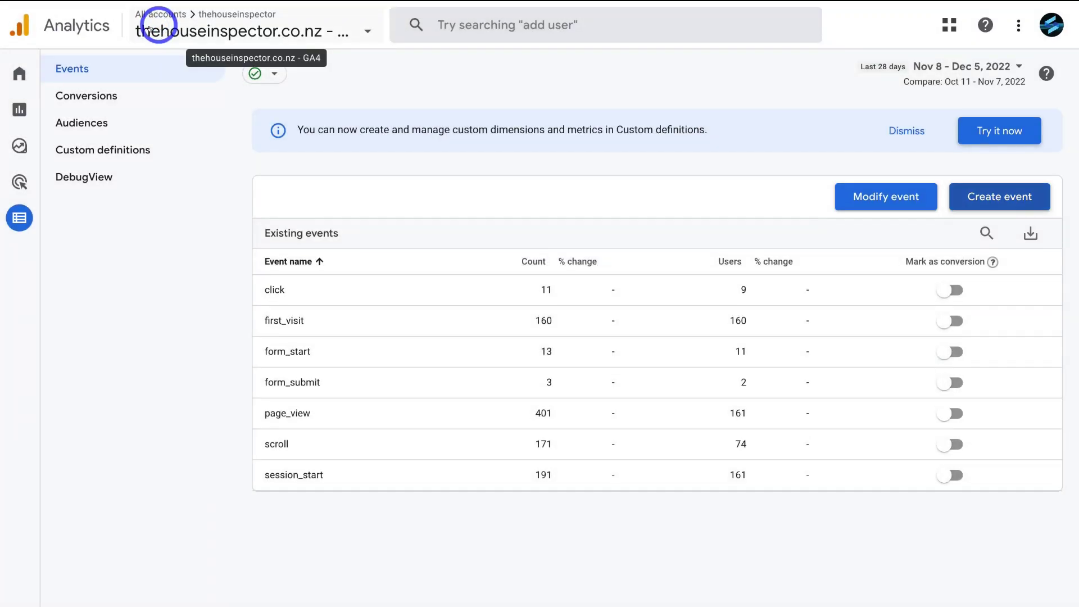
{"action": "left_click", "coordinate": [106, 95]}
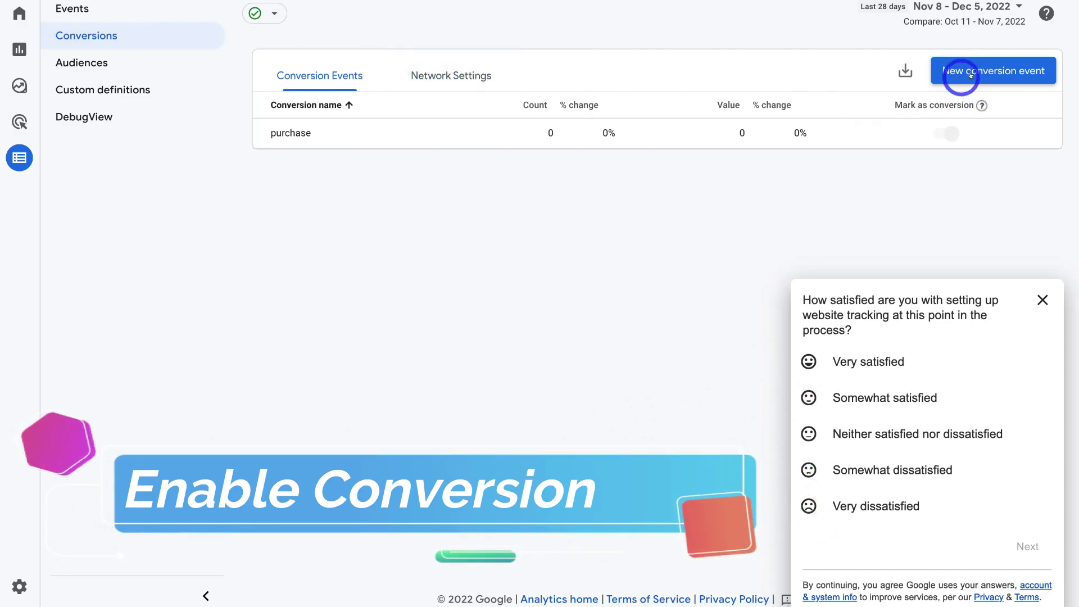
Add generate_lead as a new conversion event and dismiss the satisfaction survey
{"action": "left_click", "coordinate": [987, 72]}
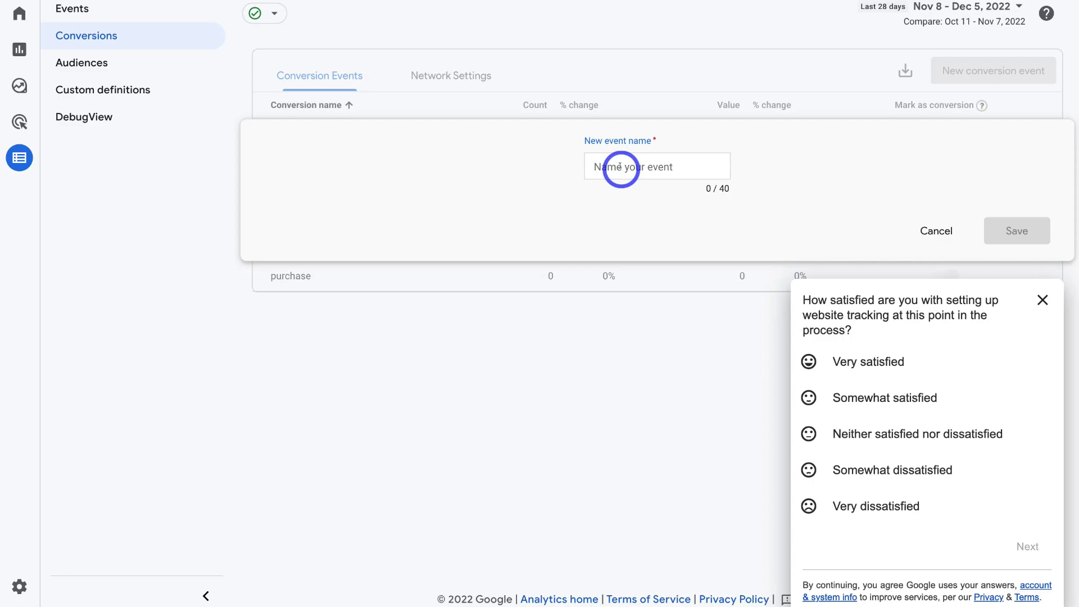
{"action": "type", "text": "generate_lead"}
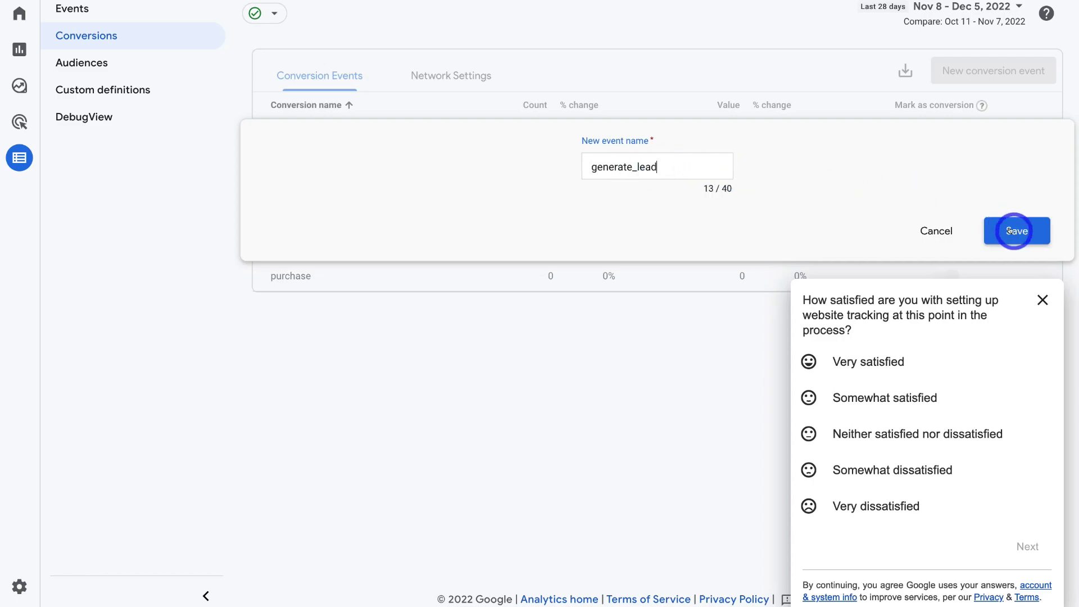
{"action": "left_click", "coordinate": [1041, 301]}
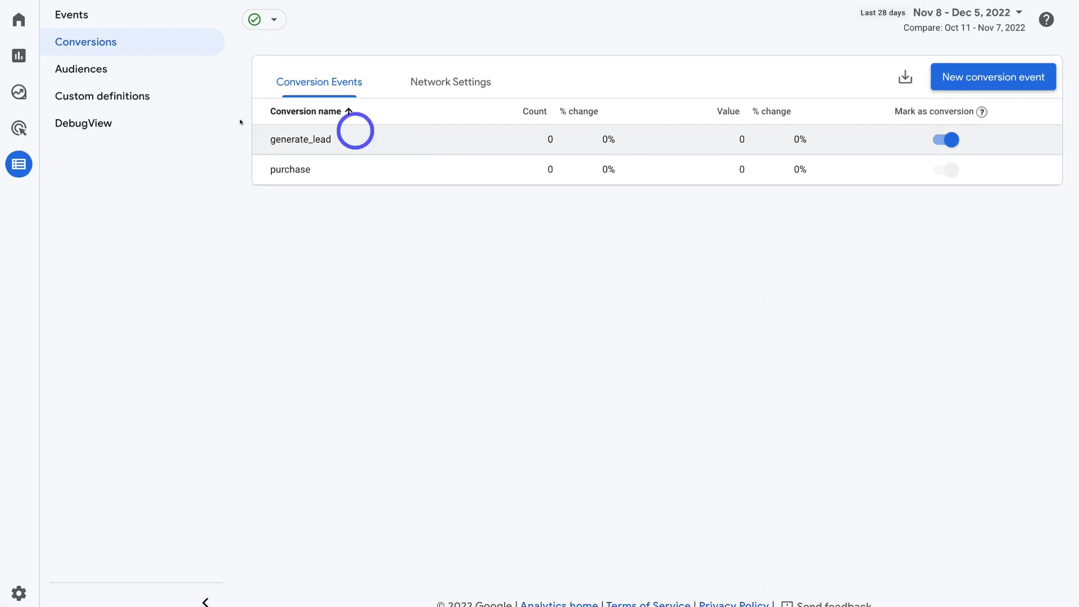
{"action": "mouse_move", "coordinate": [32, 96]}
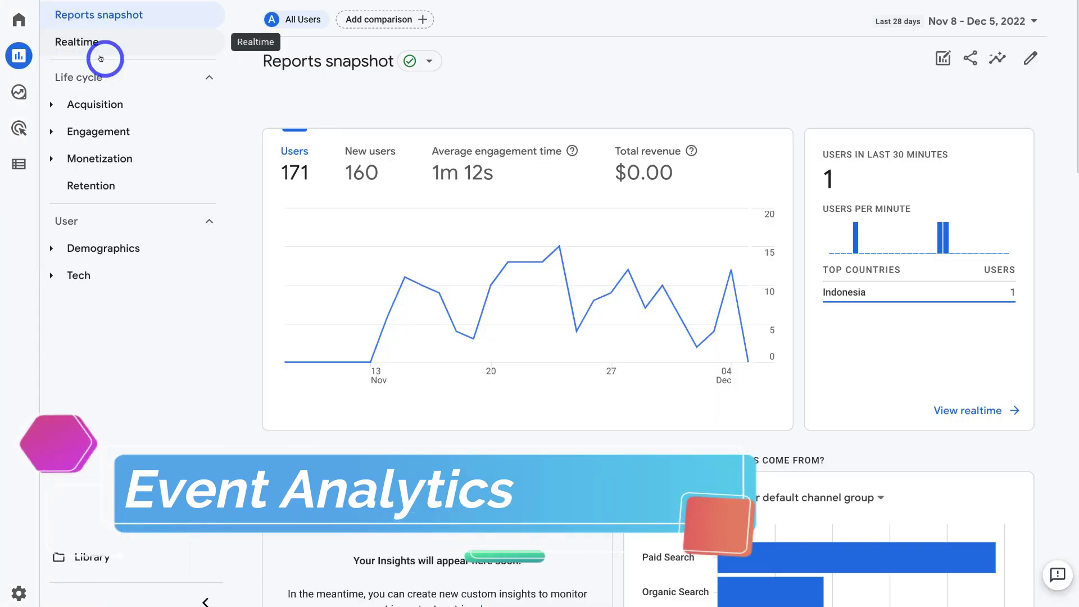
Open the Engagement Conversions report, then the Acquisition Traffic acquisition report
{"action": "left_click", "coordinate": [108, 133]}
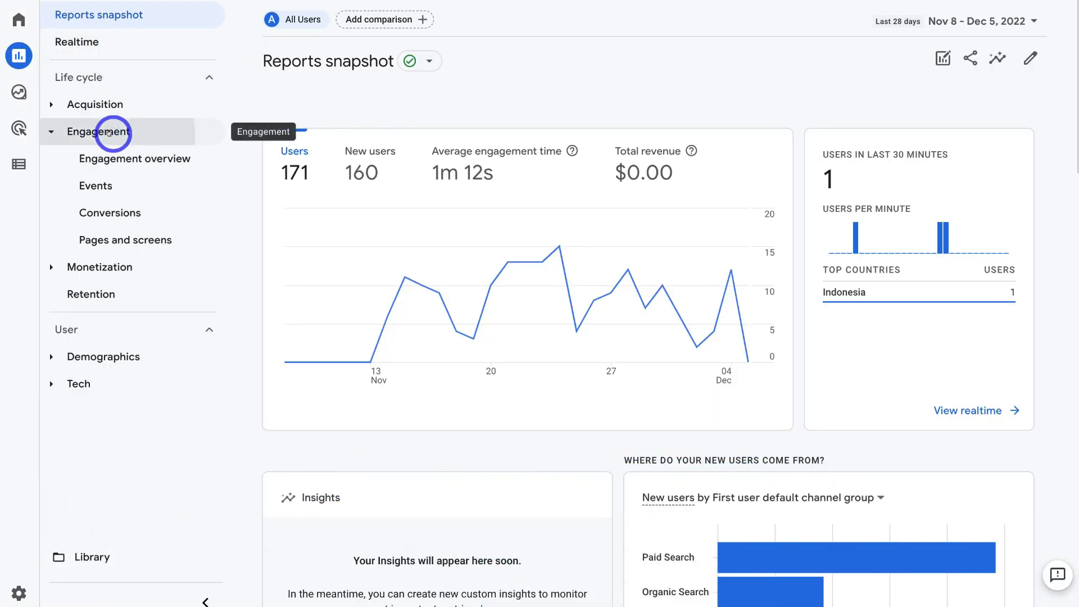
{"action": "left_click", "coordinate": [152, 216]}
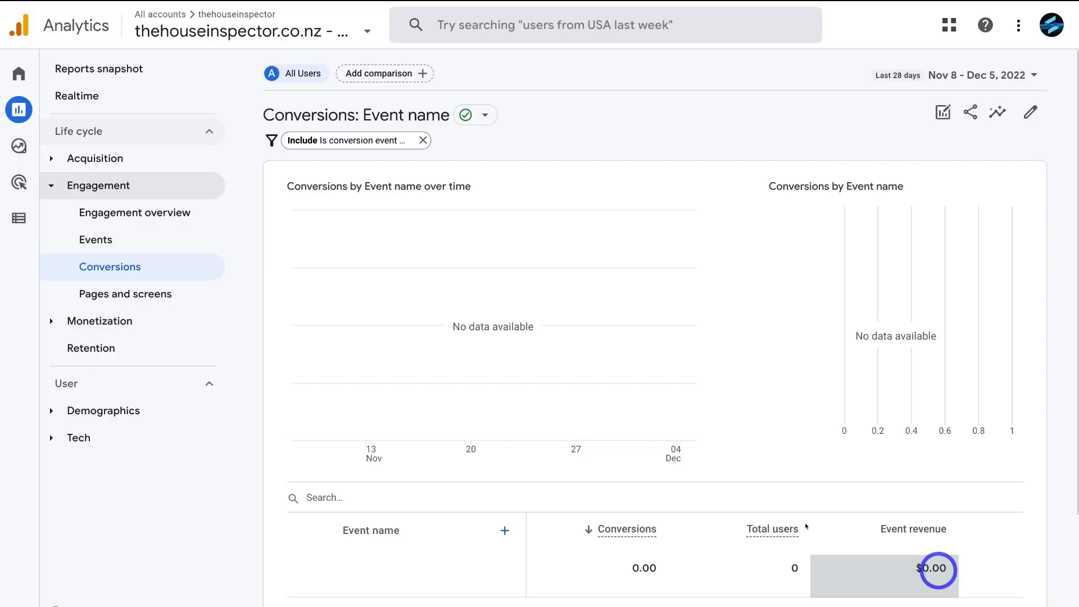
{"action": "left_click", "coordinate": [150, 160]}
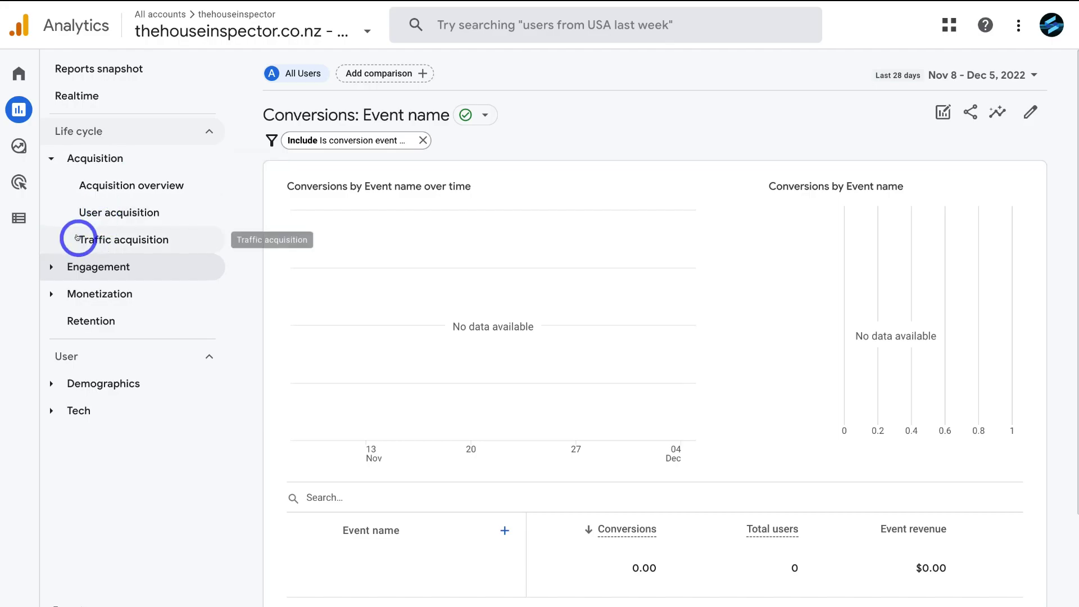
{"action": "left_click", "coordinate": [175, 236]}
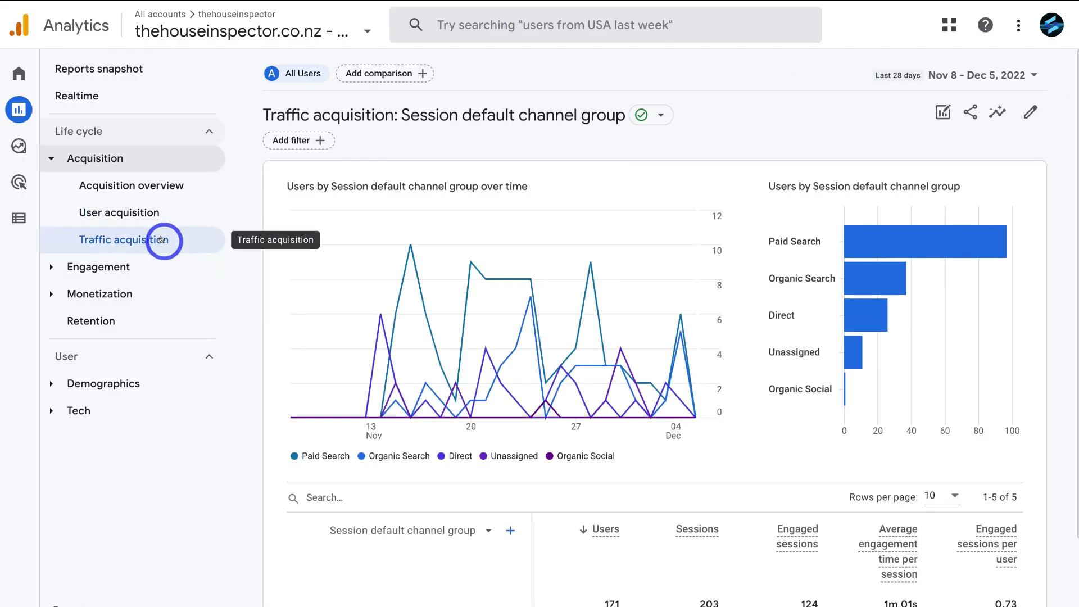
Filter the table's Conversions column to count only generate_lead events
{"action": "scroll", "coordinate": [422, 314], "scroll_direction": "down", "scroll_amount": 2}
{"action": "scroll", "coordinate": [422, 313], "scroll_direction": "down", "scroll_amount": 1}
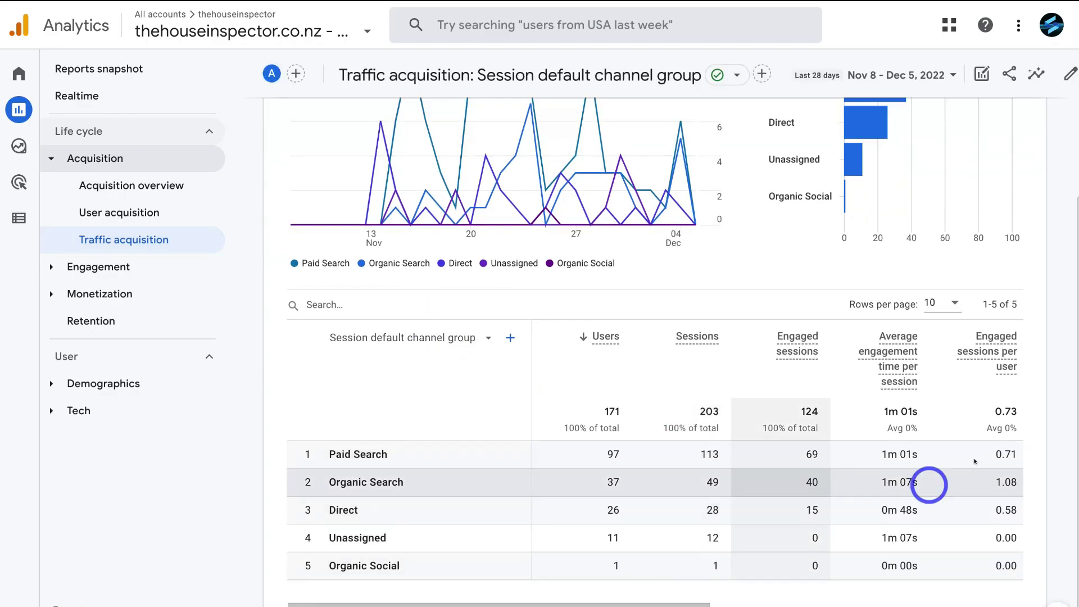
{"action": "scroll", "coordinate": [876, 402], "scroll_direction": "right", "scroll_amount": 2}
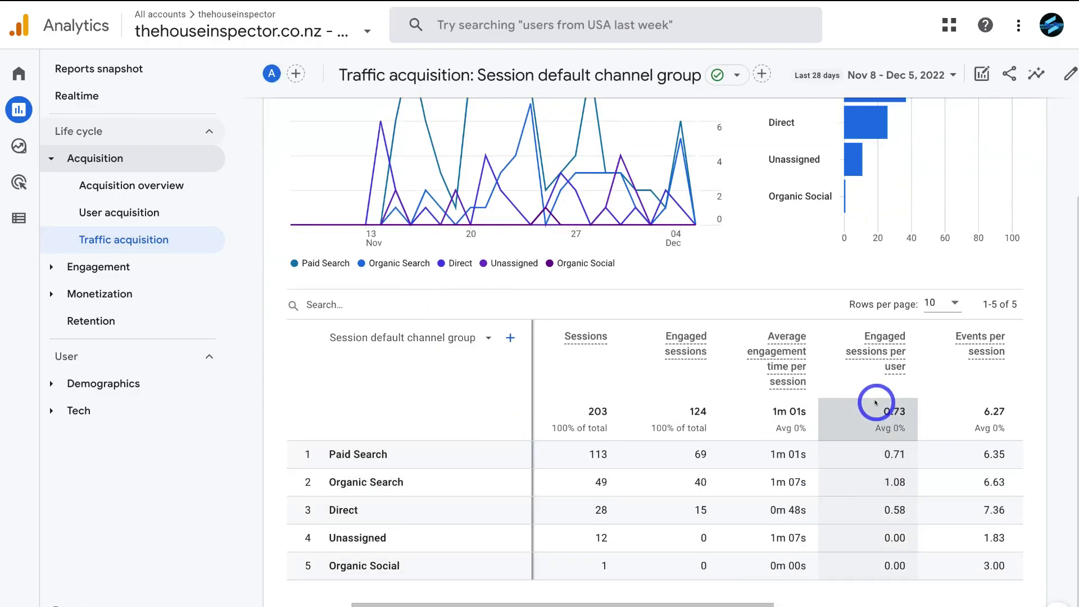
{"action": "scroll", "coordinate": [876, 402], "scroll_direction": "right", "scroll_amount": 4}
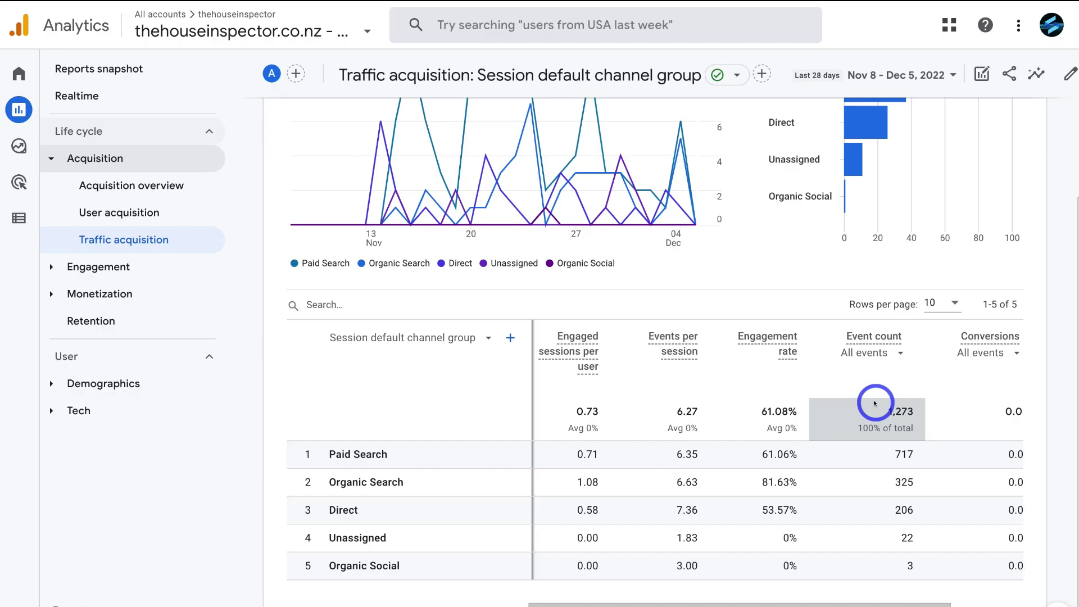
{"action": "scroll", "coordinate": [875, 402], "scroll_direction": "right", "scroll_amount": 2}
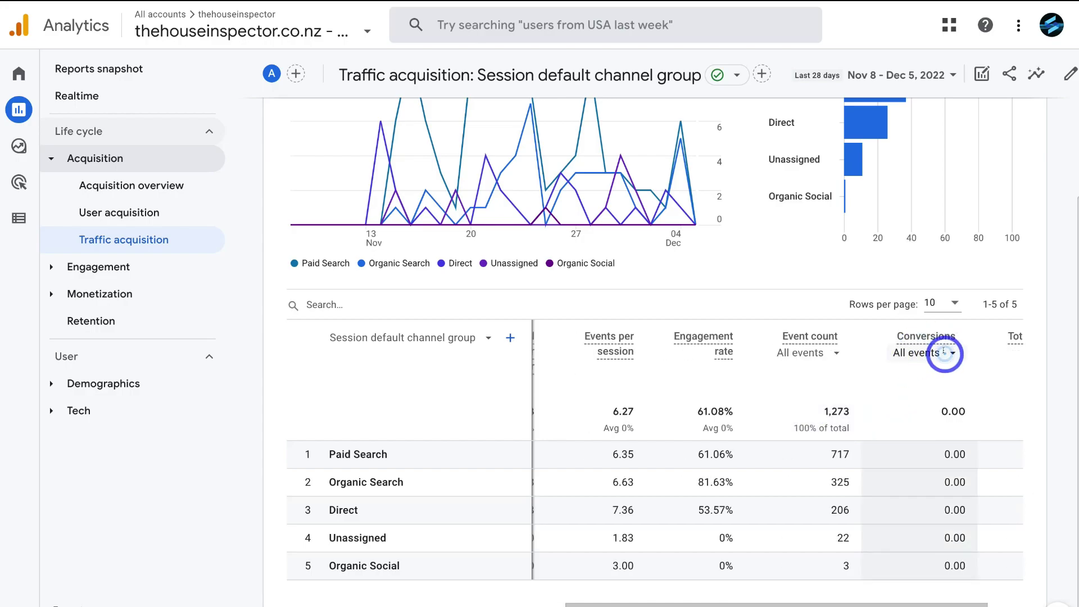
{"action": "left_click", "coordinate": [944, 353]}
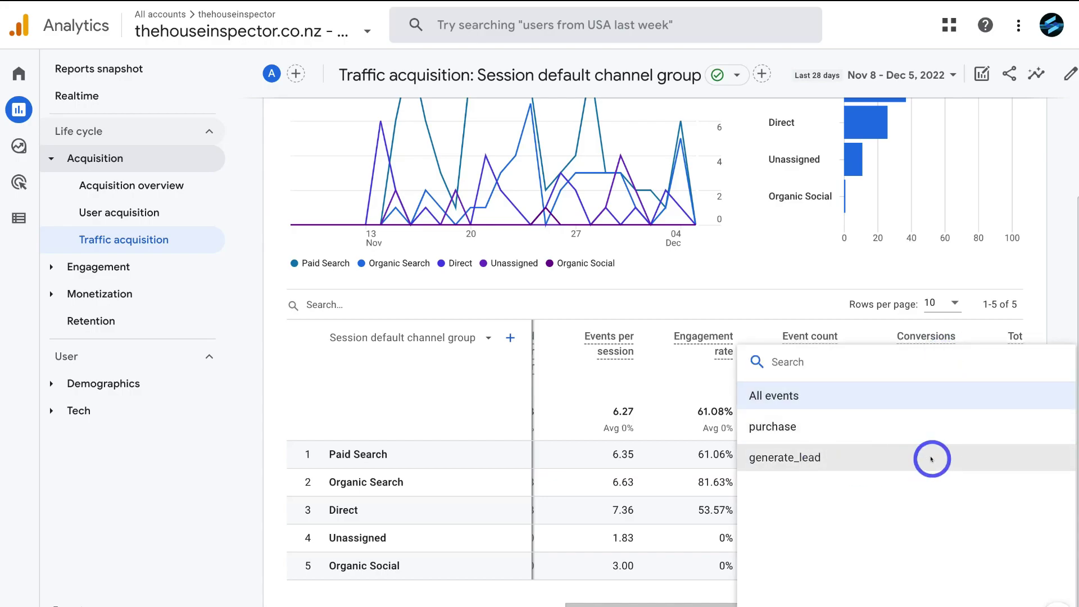
{"action": "left_click", "coordinate": [931, 459]}
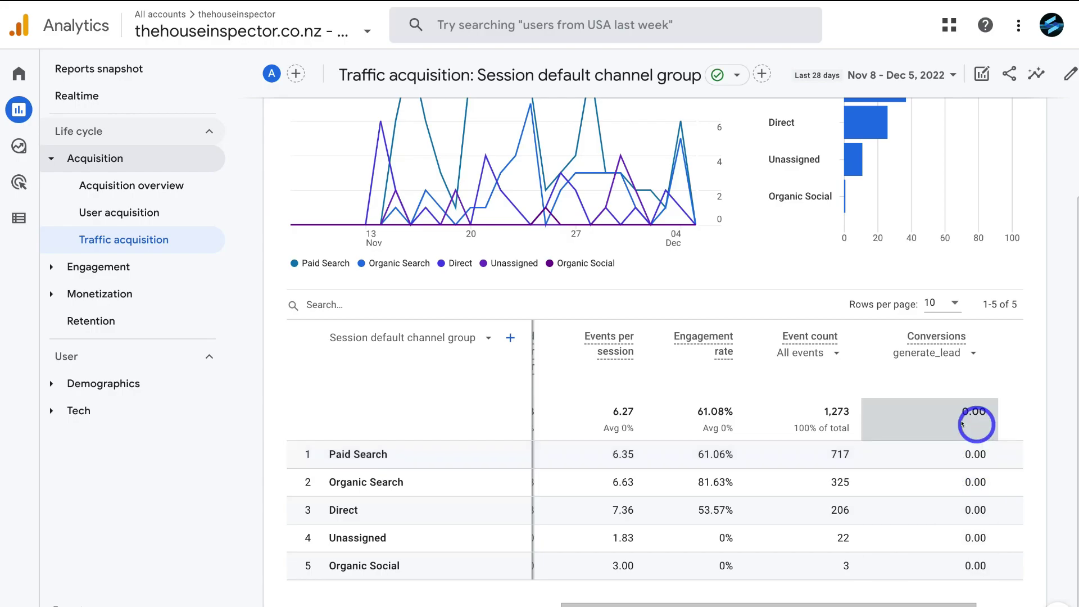